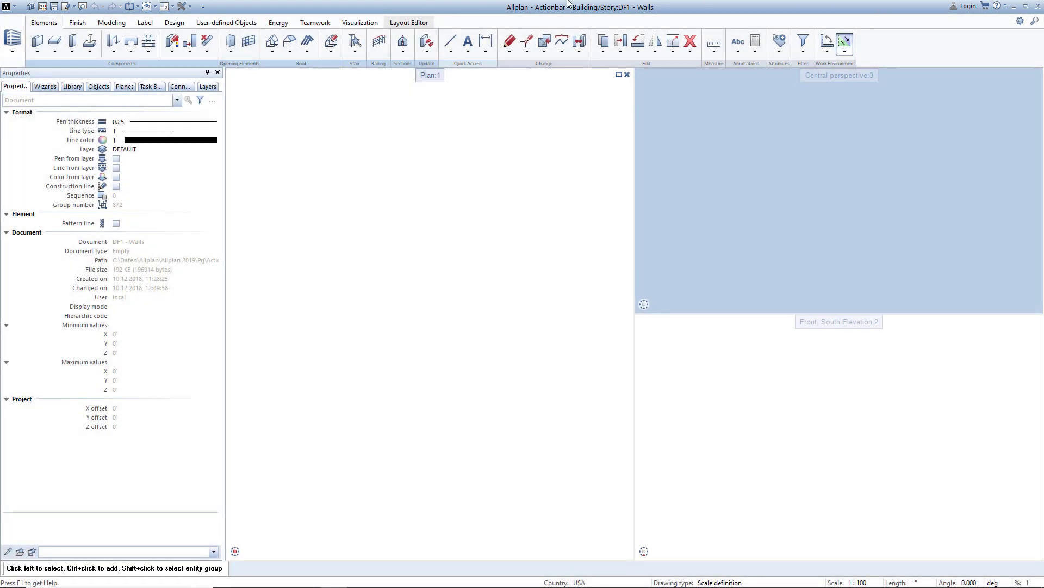
# Review the recent projects list and the project selection dialog, keeping the Actionbar project open.
pyautogui.click(14, 8)
pyautogui.moveTo(54, 22)
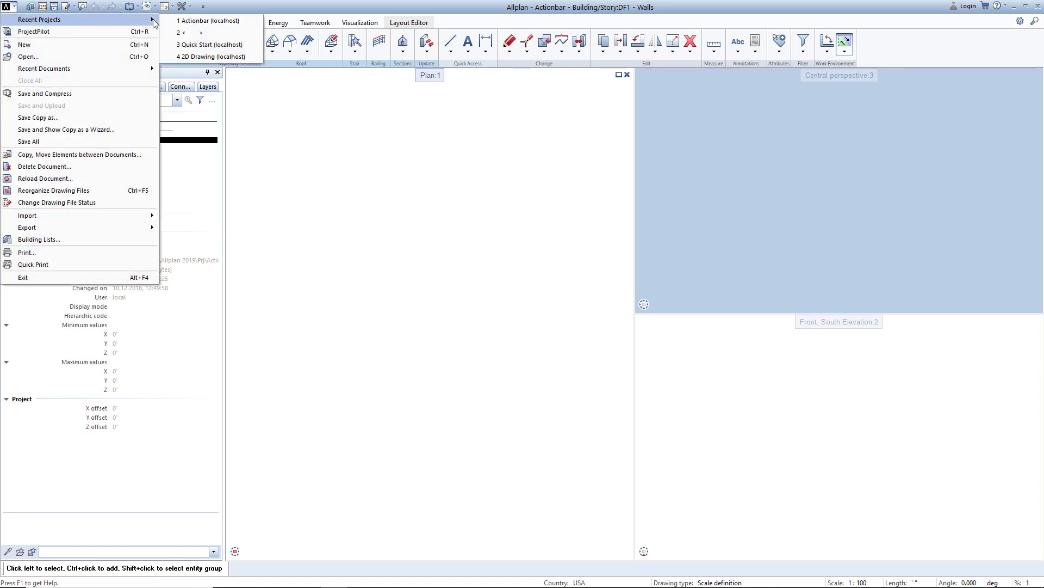
pyautogui.click(27, 8)
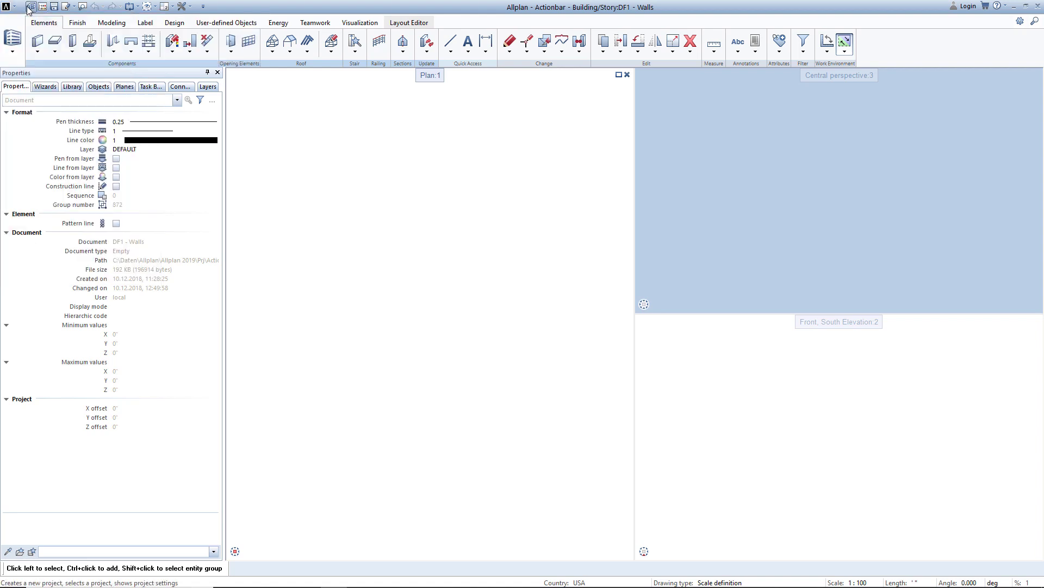
pyautogui.click(29, 8)
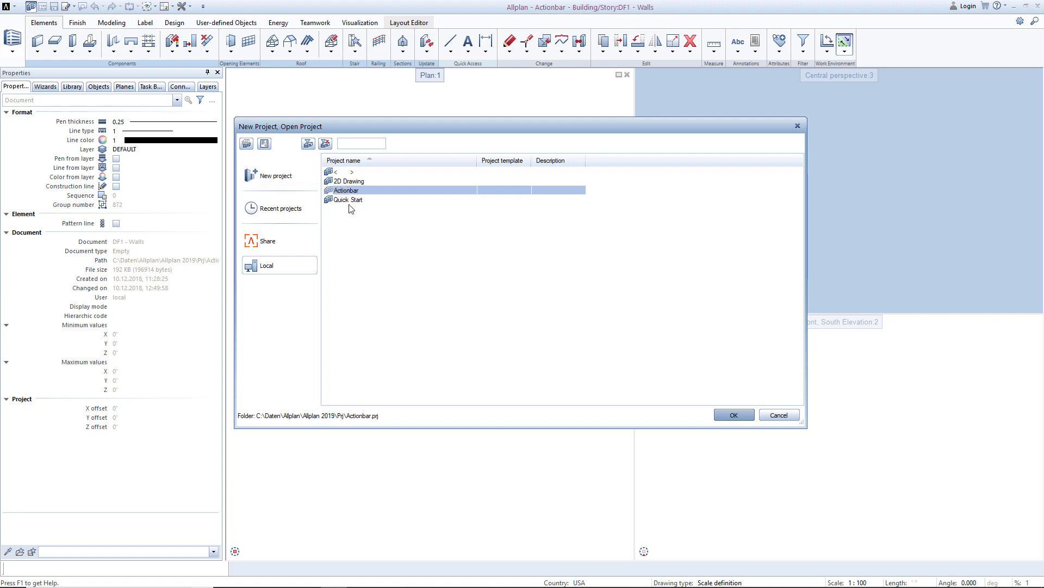
pyautogui.click(723, 412)
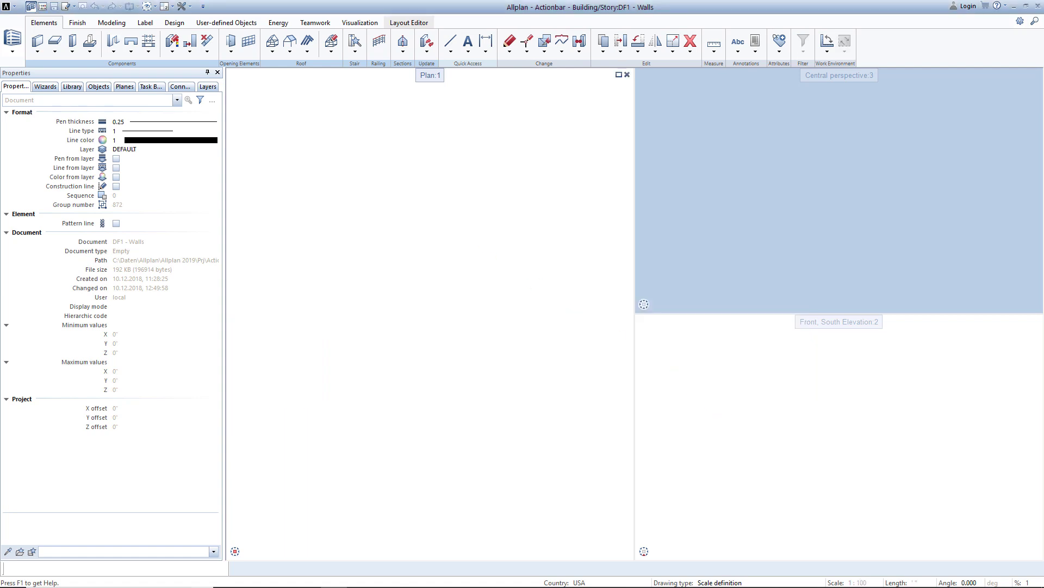
# Examine the project's building structure with its drawing files, and the available view display commands.
pyautogui.click(46, 7)
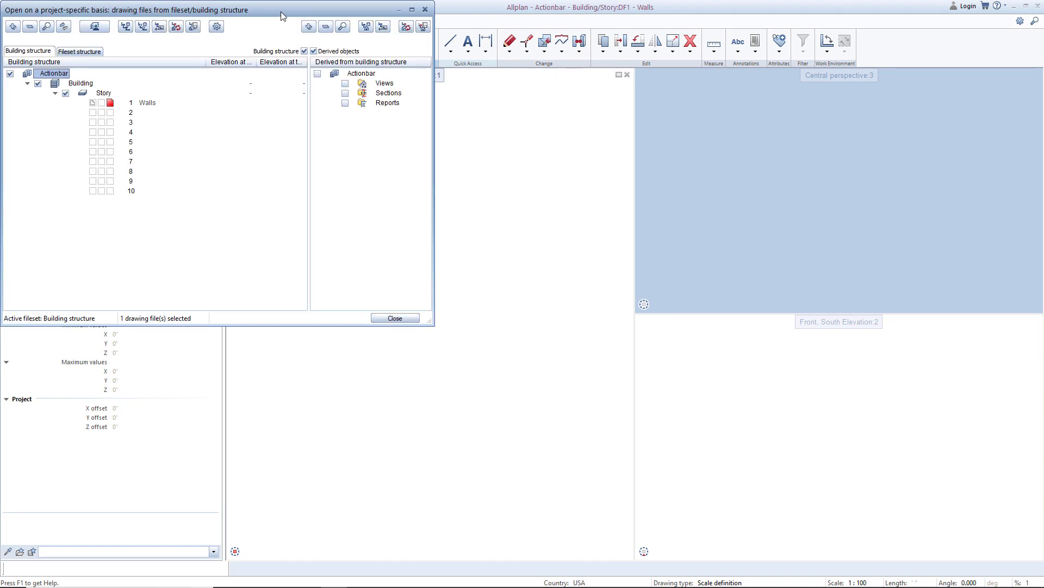
pyautogui.click(425, 11)
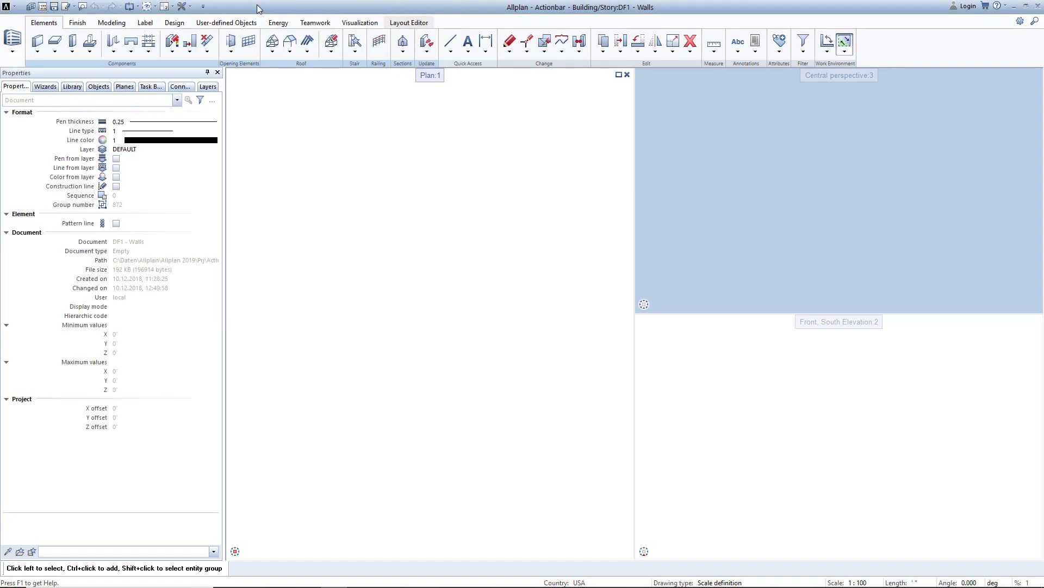
pyautogui.click(153, 7)
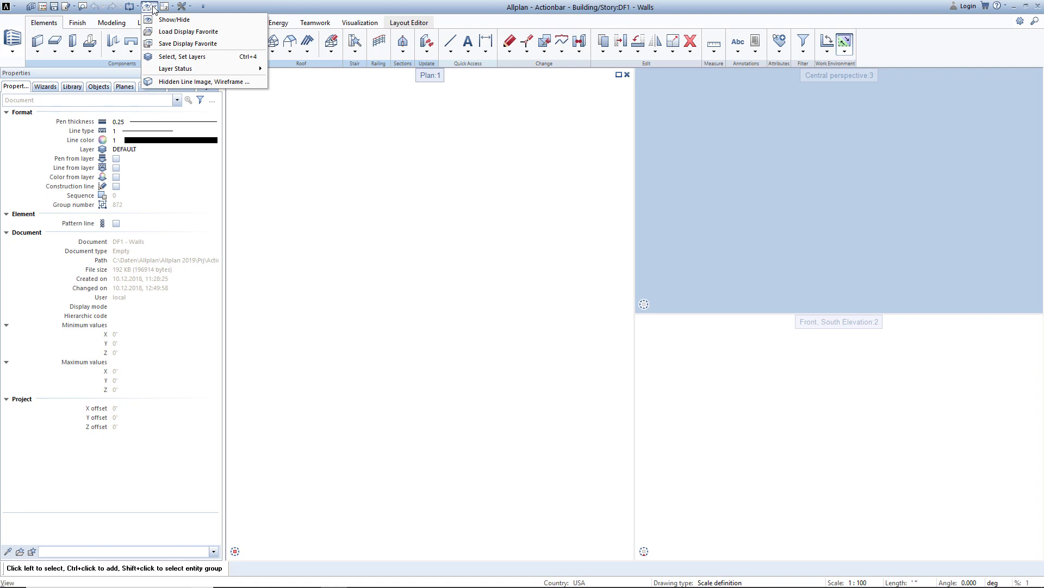
# Switch the workspace to a single viewport and back to the 2 + 1 Animation Window arrangement.
pyautogui.click(172, 7)
pyautogui.click(172, 7)
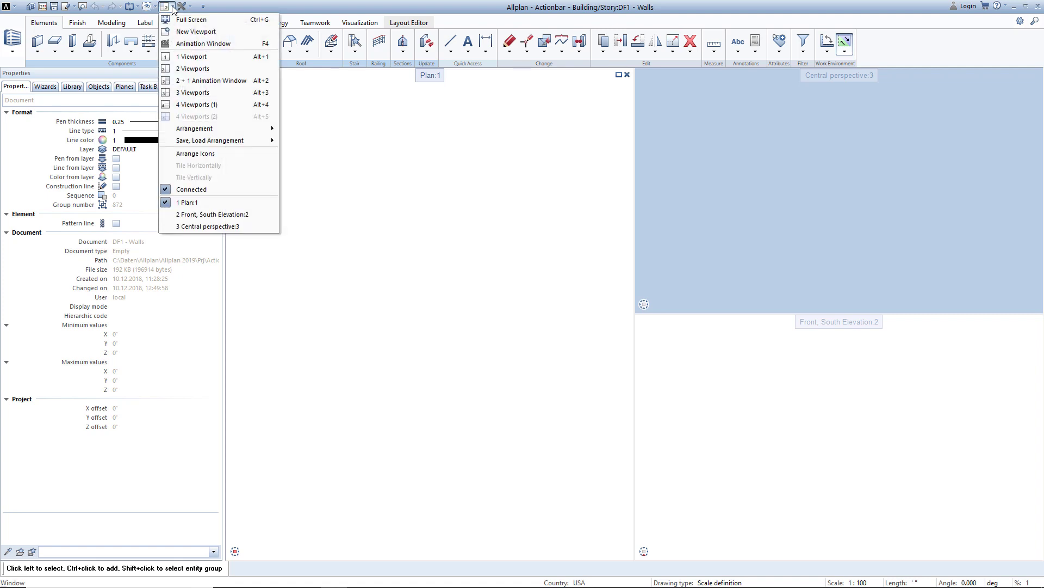
pyautogui.click(178, 56)
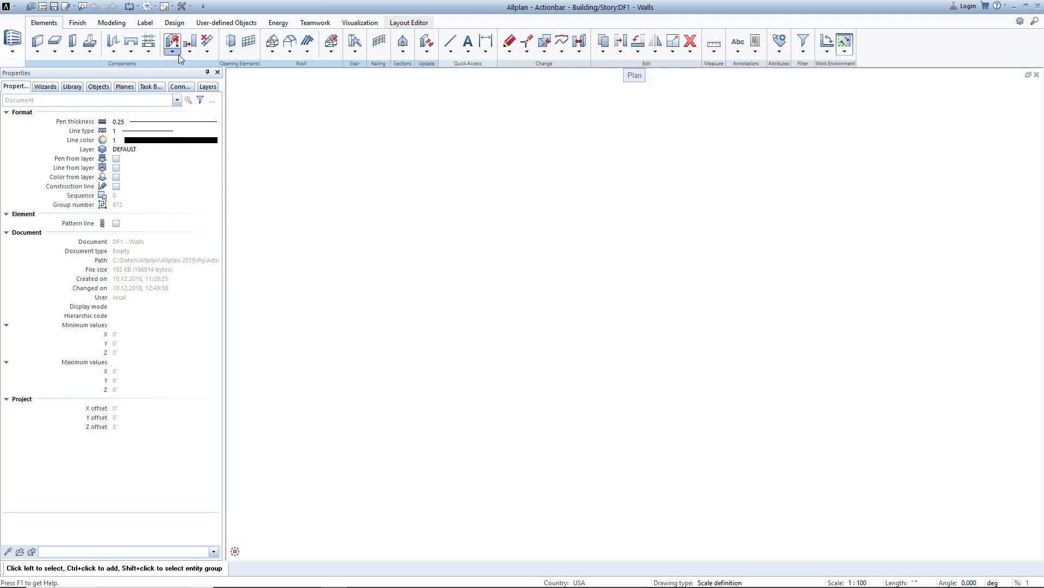
pyautogui.click(172, 7)
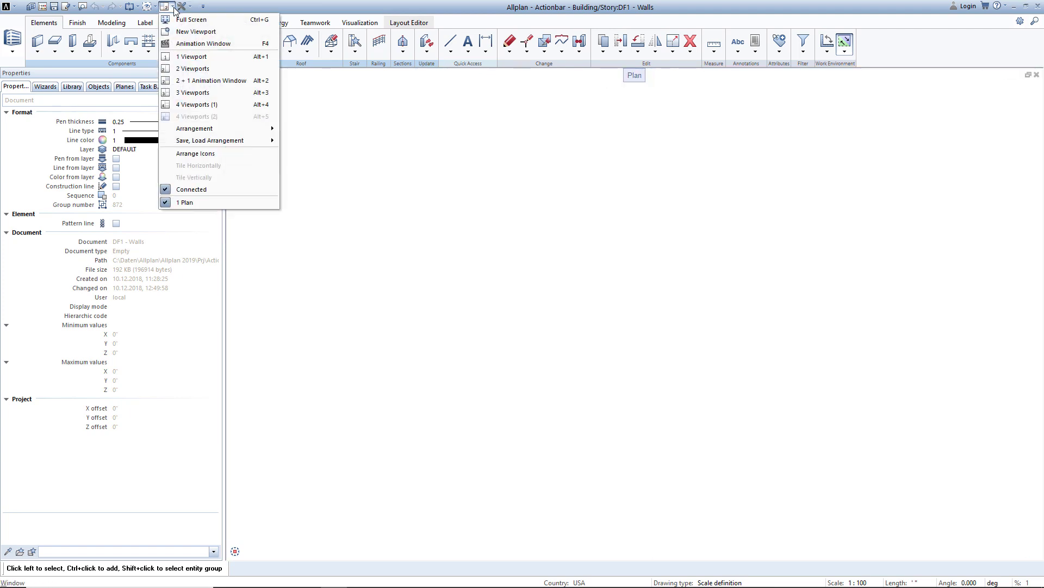
pyautogui.click(178, 80)
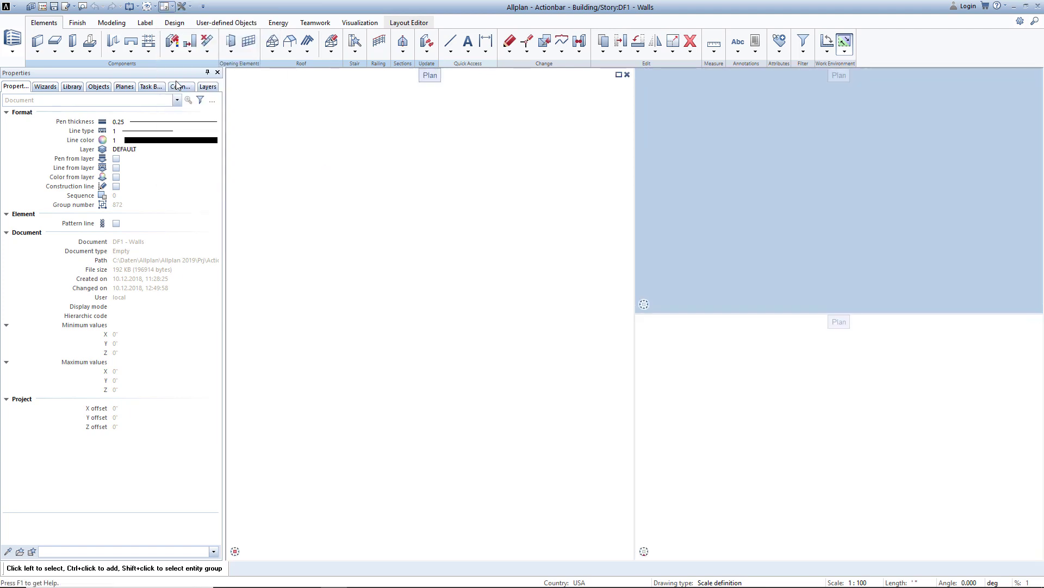
# Examine the mouse and crosshairs settings in the program options without changing them.
pyautogui.click(183, 6)
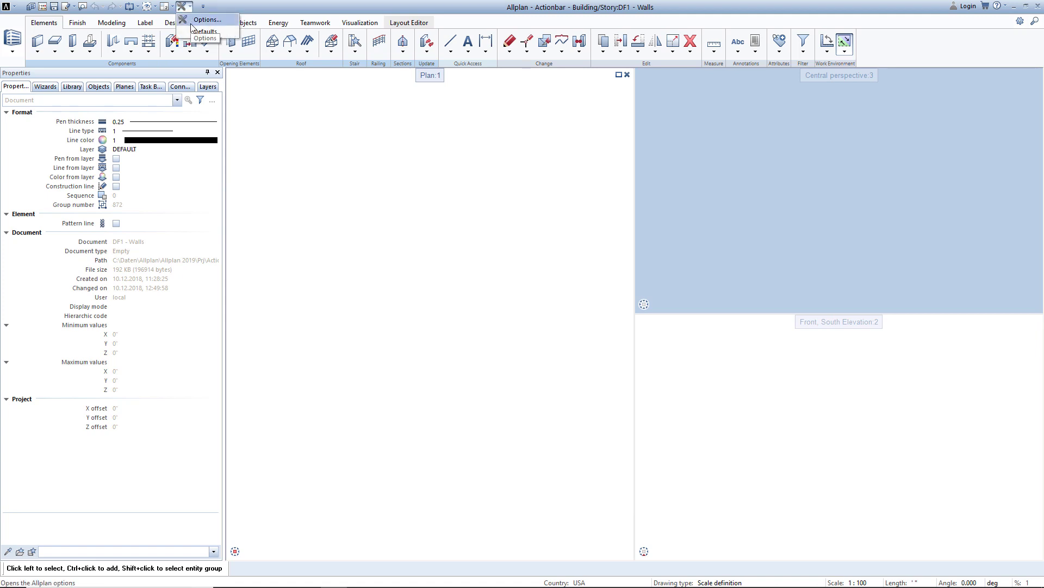
pyautogui.click(191, 24)
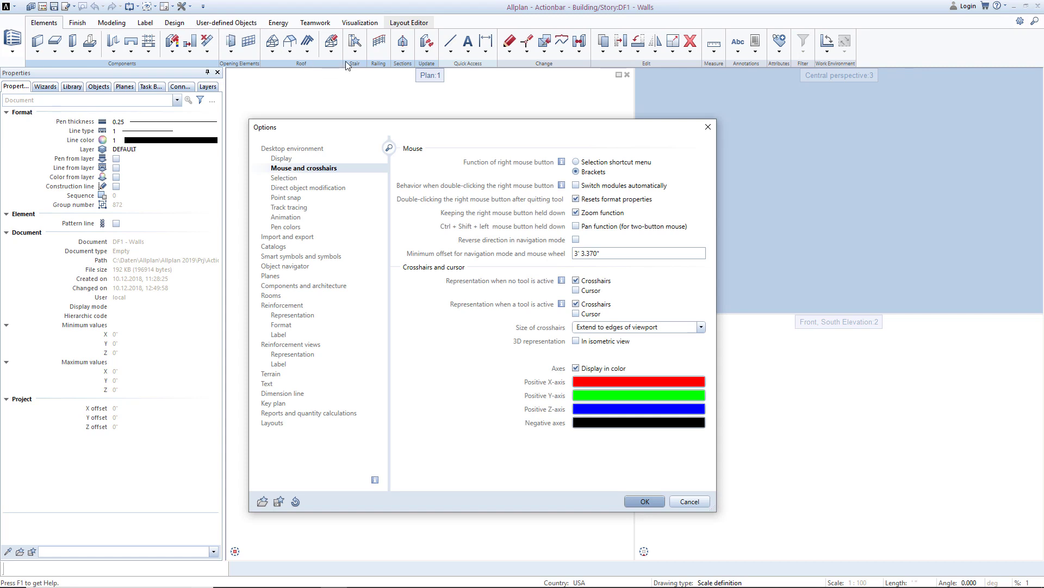
pyautogui.click(708, 127)
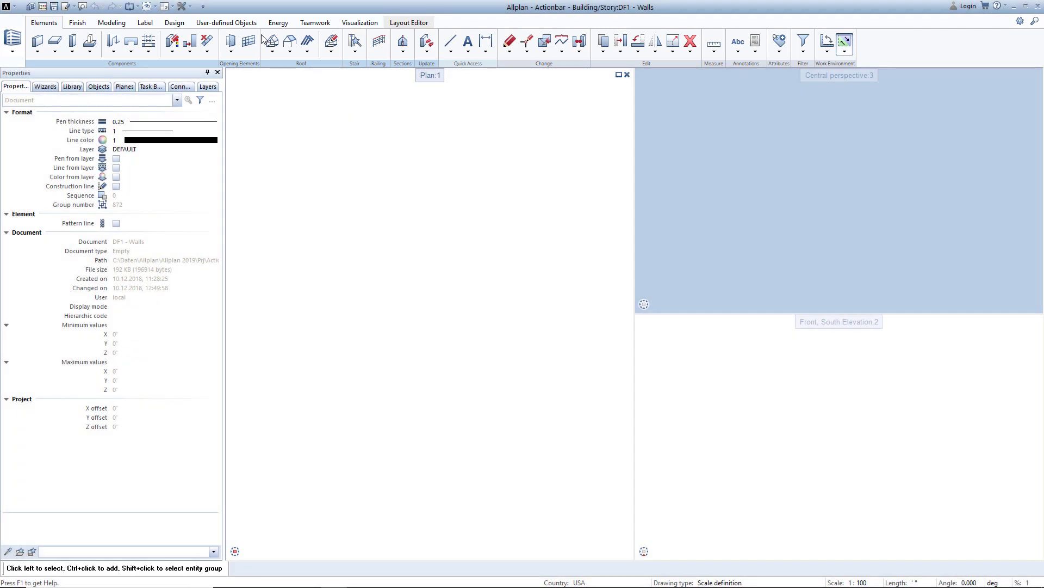
# Browse the available Actionbar roles and the tools offered for the Finish and Modeling tasks.
pyautogui.click(12, 53)
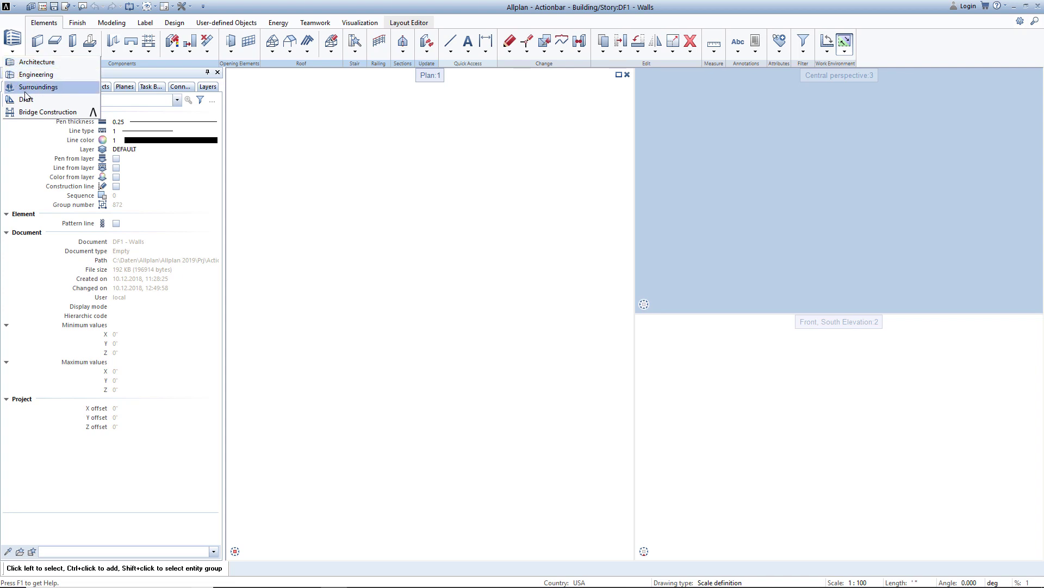
pyautogui.click(42, 26)
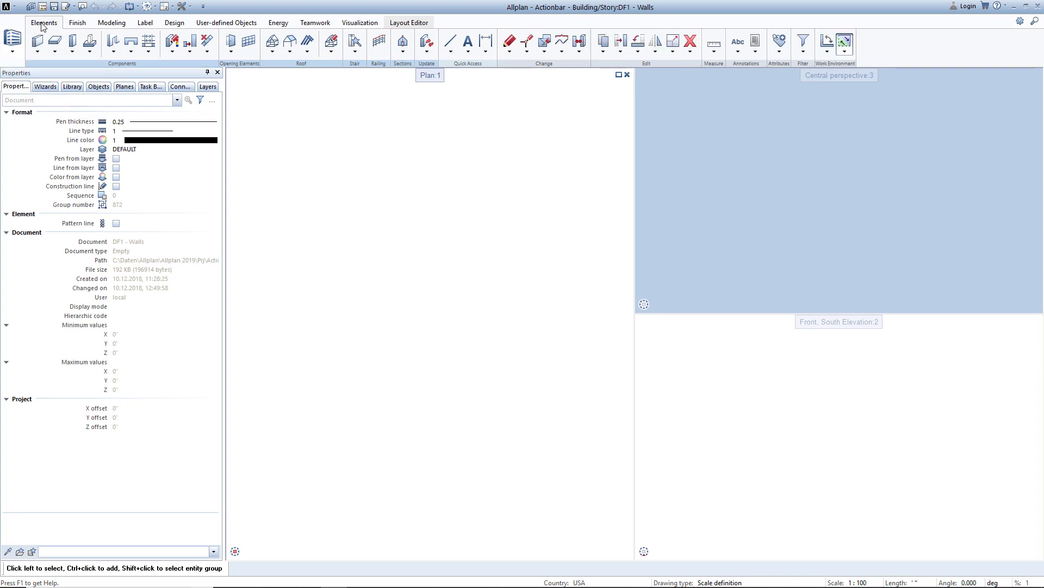
pyautogui.click(74, 25)
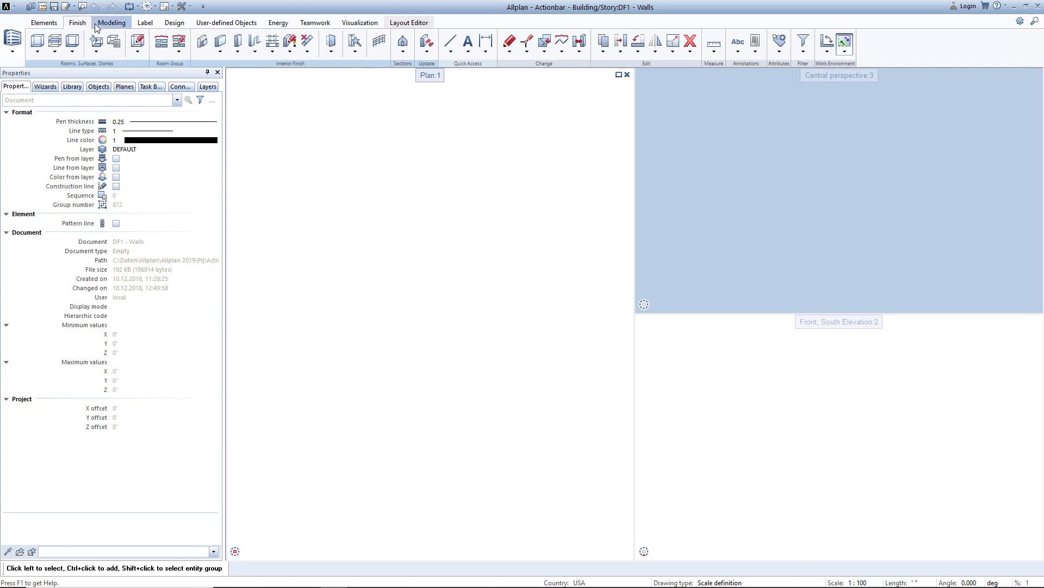
pyautogui.click(96, 25)
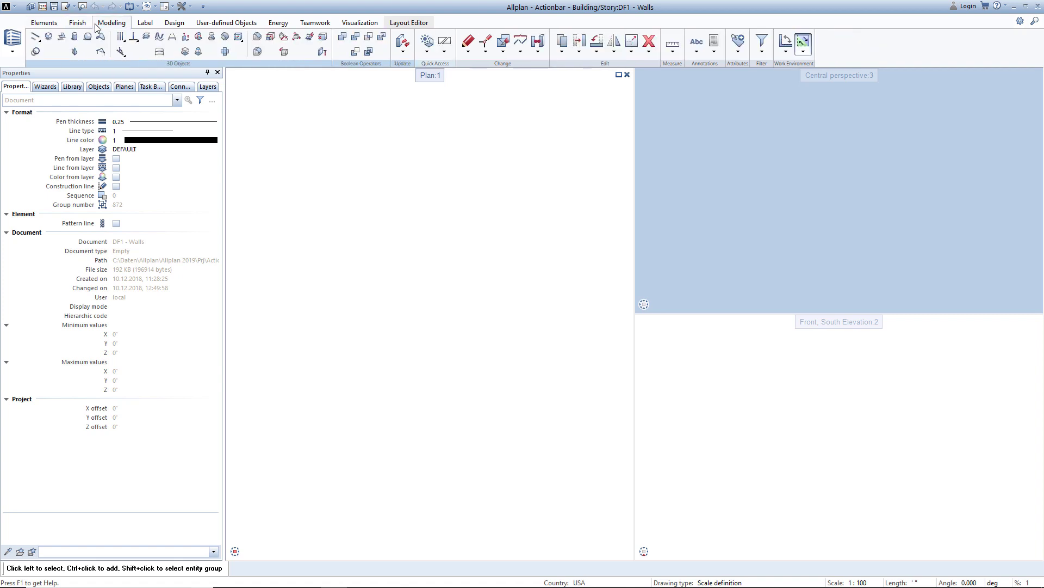
# Return to the Elements tools and start the Wall tool, leaving it without placing a wall.
pyautogui.click(56, 21)
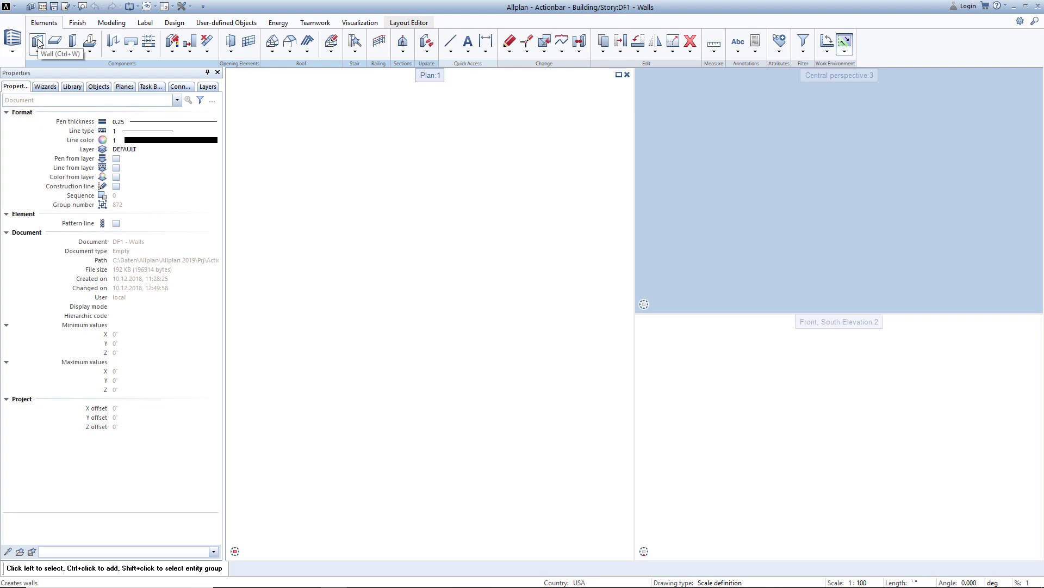
pyautogui.click(38, 42)
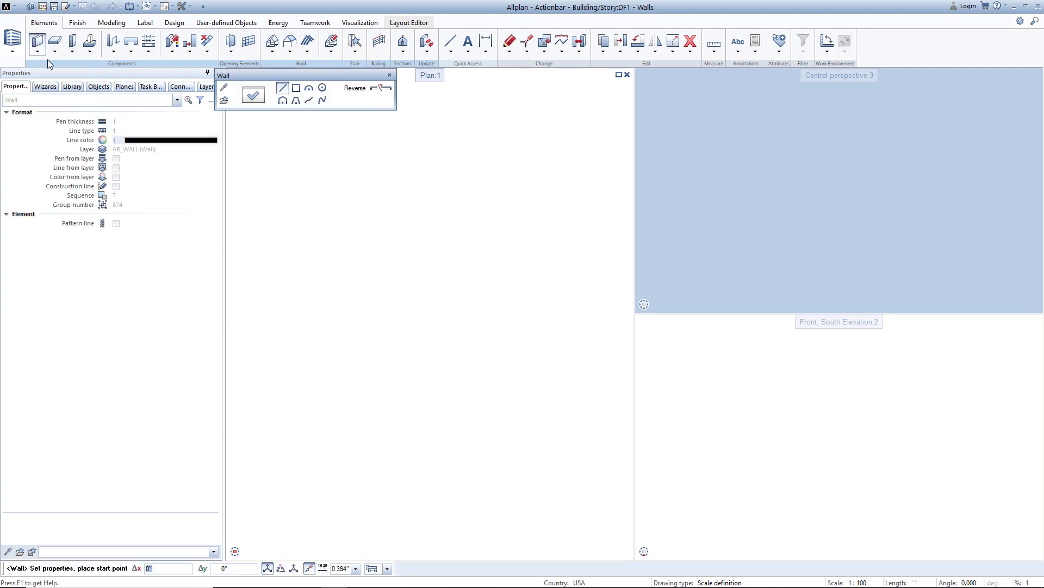
pyautogui.press('Escape')
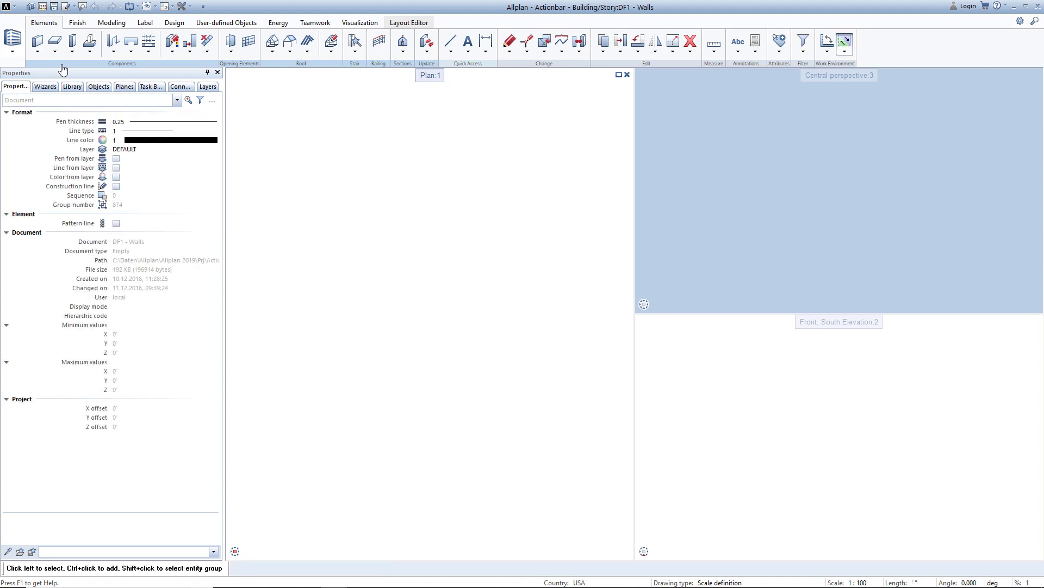
# Expand and collapse the Components task area on its own, and all task areas together.
pyautogui.click(67, 67)
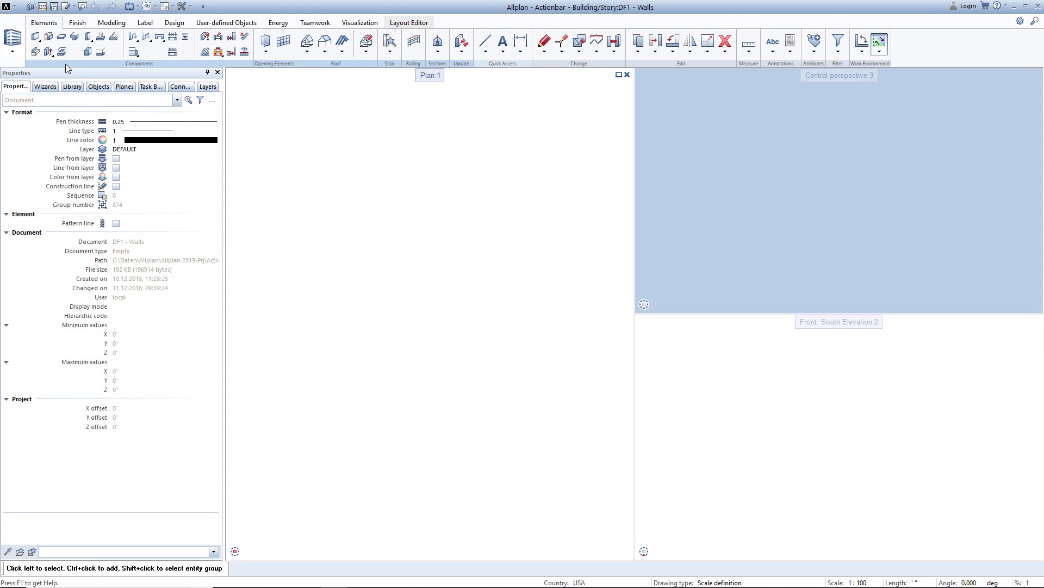
pyautogui.click(66, 63)
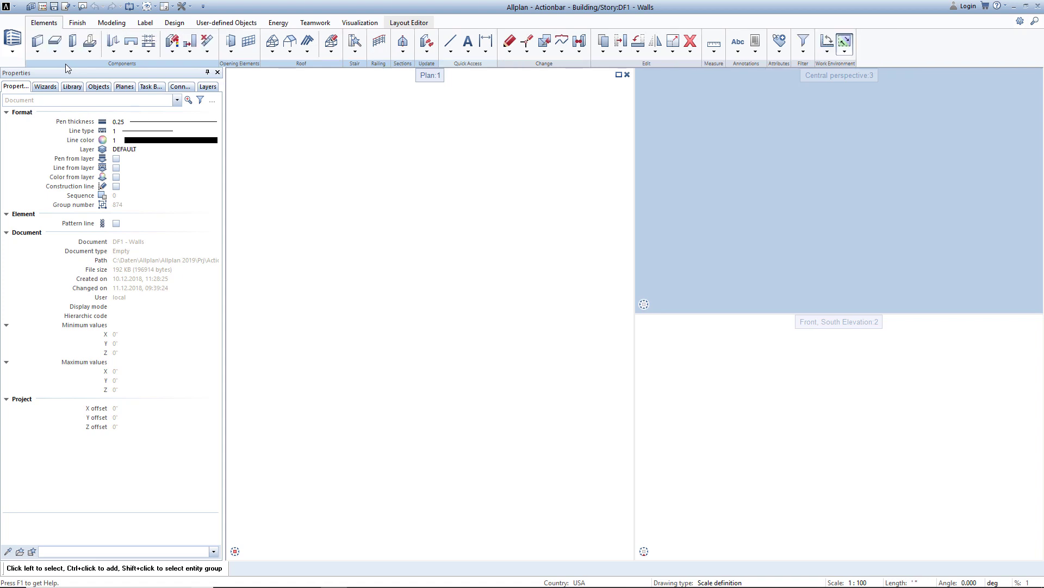
pyautogui.click(65, 63)
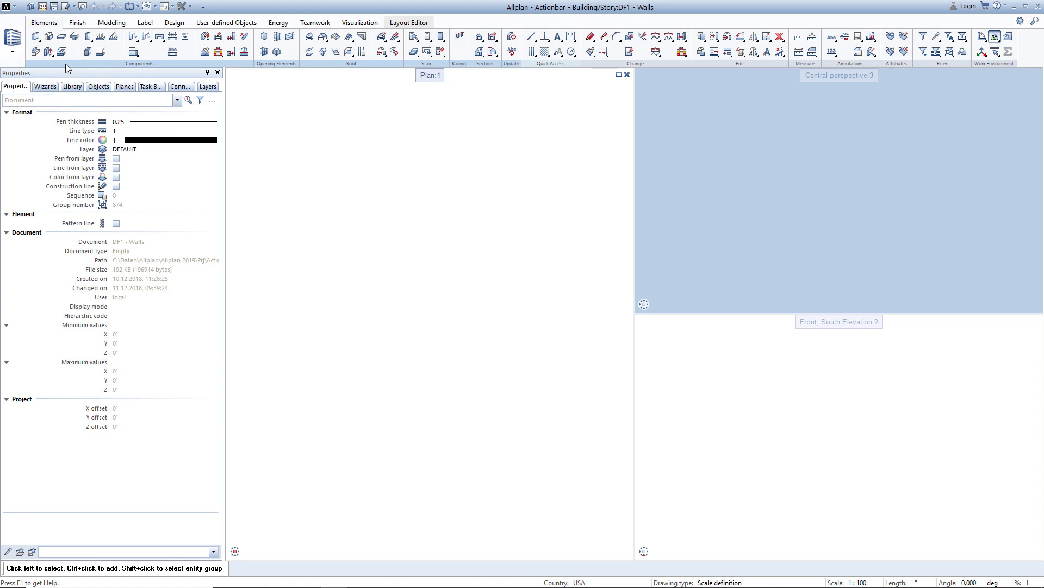
pyautogui.click(65, 63)
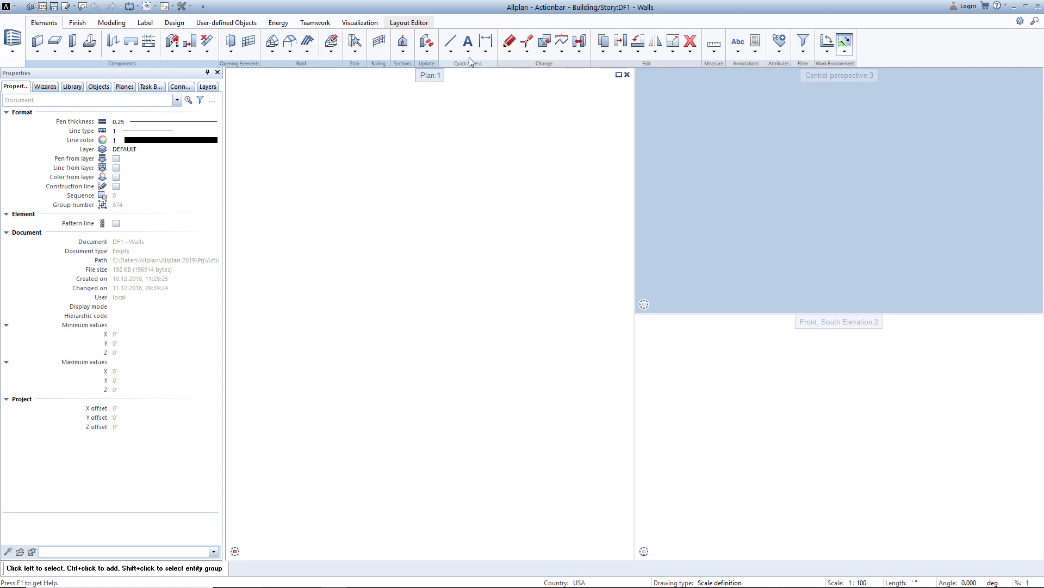
# Open the Actionbar Configurator and check the selectable roles, keeping Architecture selected.
pyautogui.click(1020, 21)
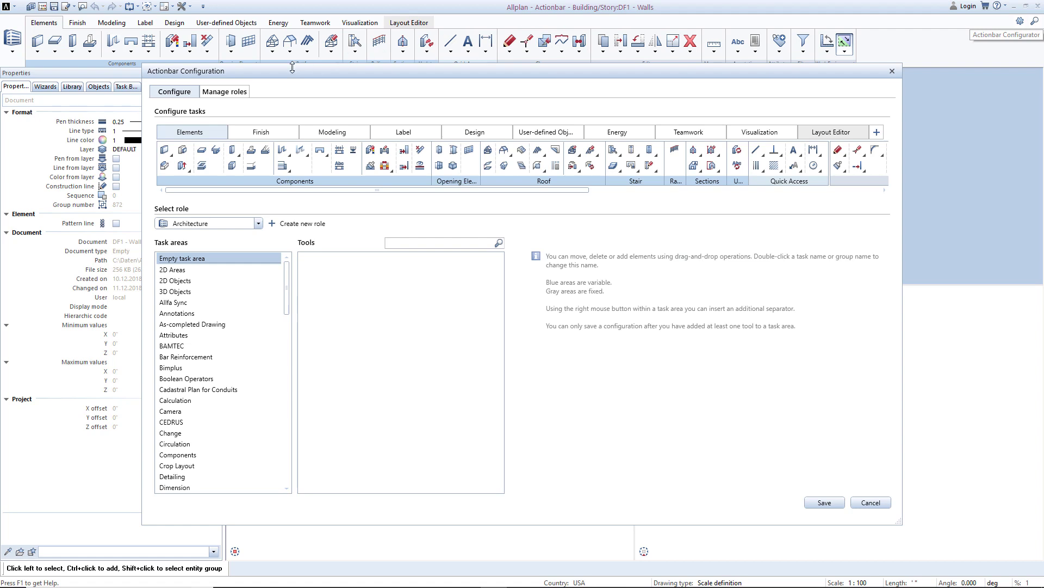
pyautogui.click(258, 223)
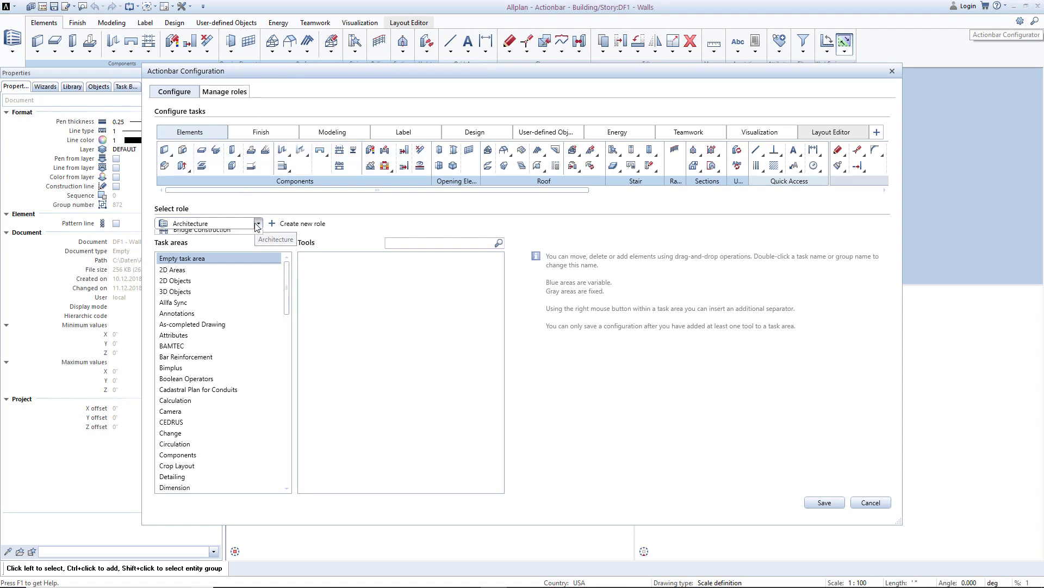
pyautogui.click(255, 223)
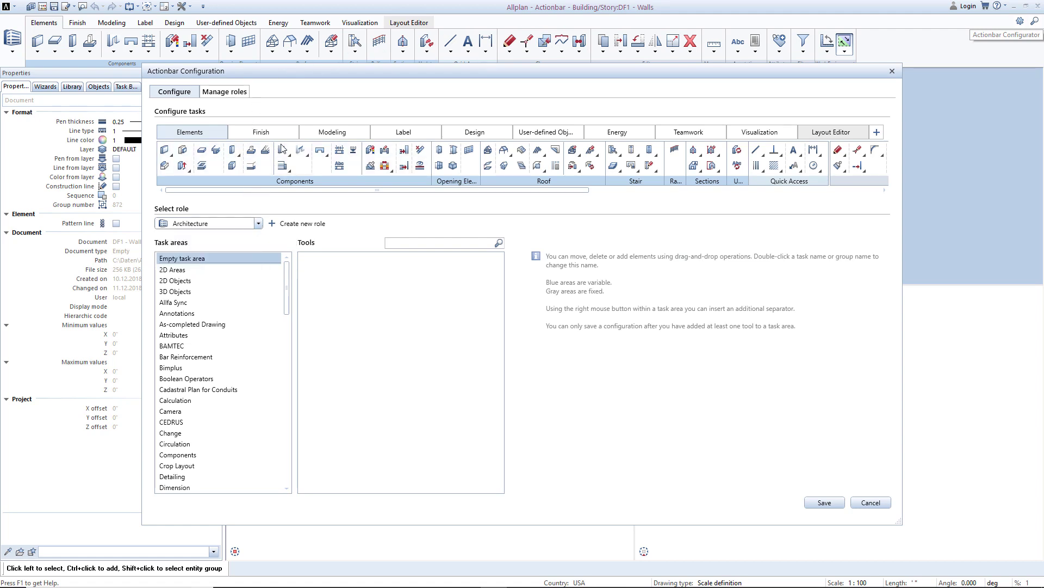
# Add the 3D Line flyout and the single 3D Line tool to the 3D Objects area of the Modeling task.
pyautogui.click(306, 132)
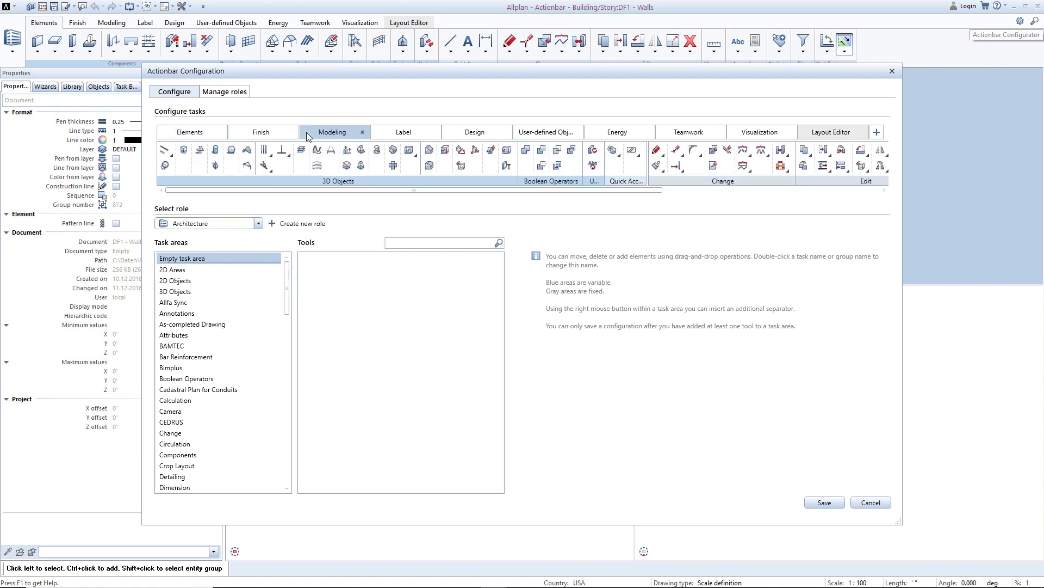
pyautogui.click(188, 292)
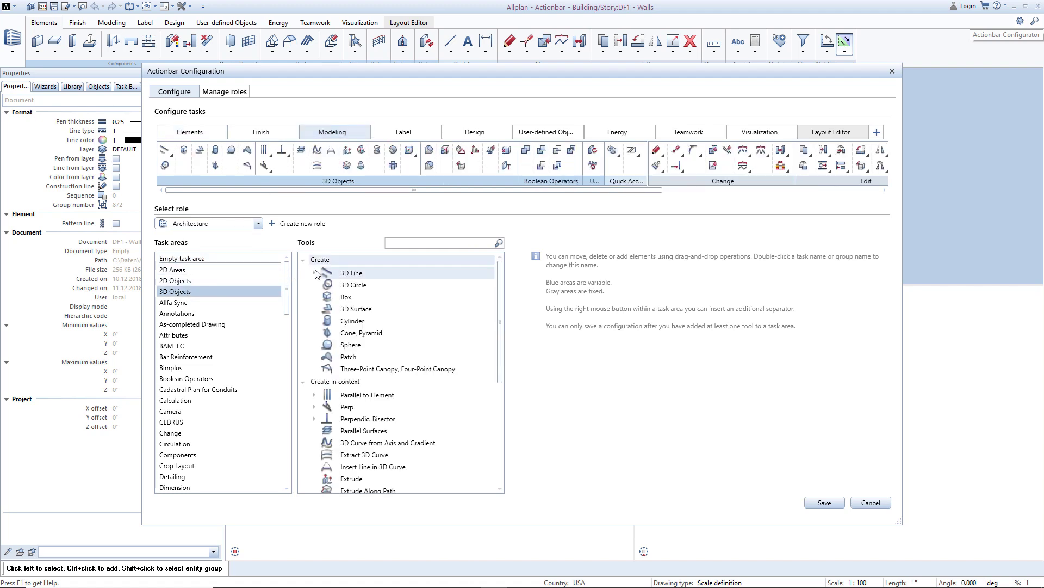
pyautogui.moveTo(322, 270)
pyautogui.mouseDown()
pyautogui.moveTo(246, 197)
pyautogui.moveTo(181, 160)
pyautogui.moveTo(191, 172)
pyautogui.mouseUp()
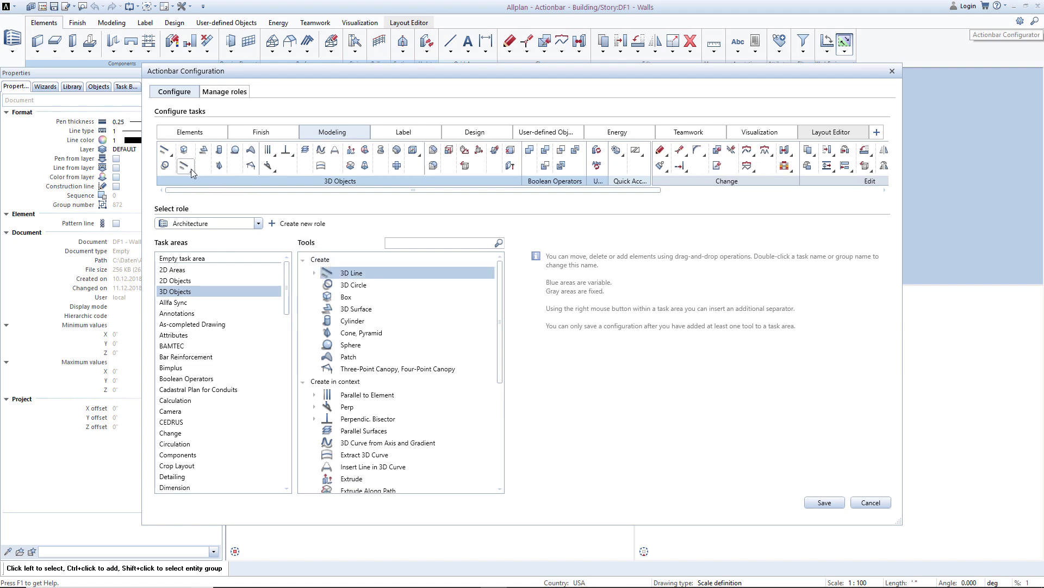
pyautogui.click(193, 172)
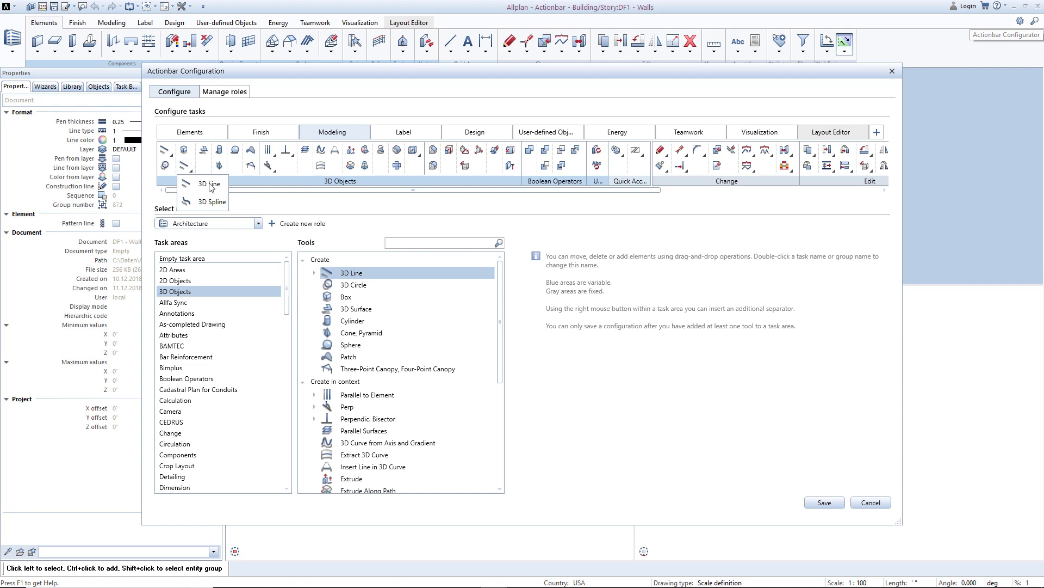
pyautogui.click(314, 273)
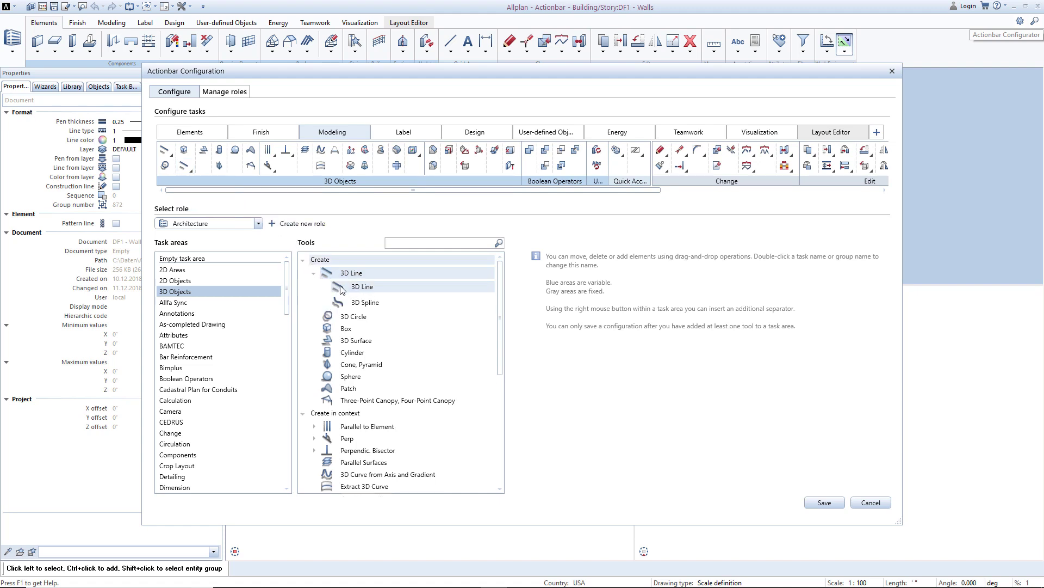
pyautogui.moveTo(343, 287); pyautogui.dragTo(208, 167)
# Look at the role management options in the Actionbar Configurator and close it without saving the configuration changes.
pyautogui.click(225, 93)
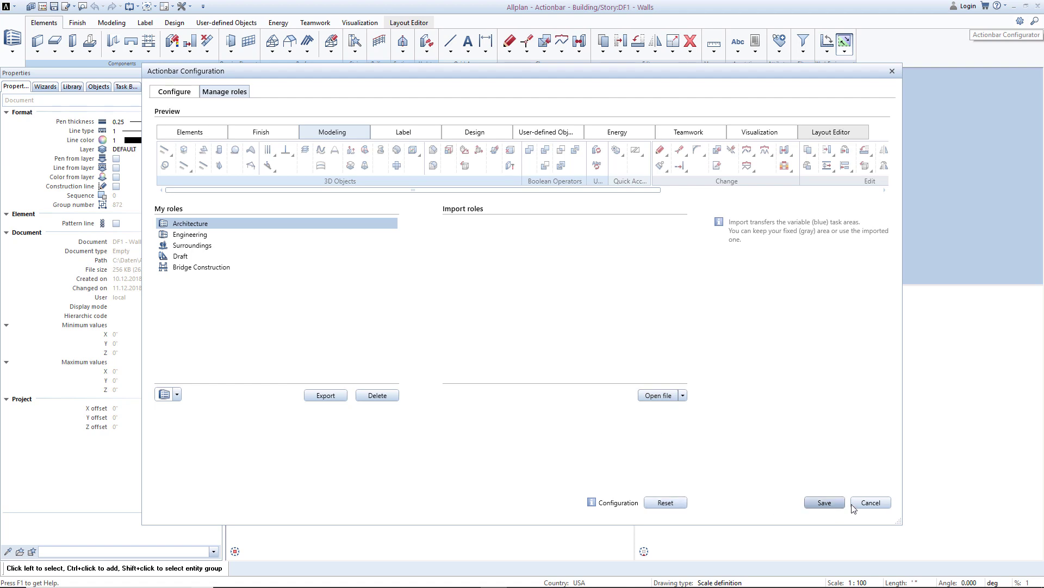
pyautogui.click(871, 502)
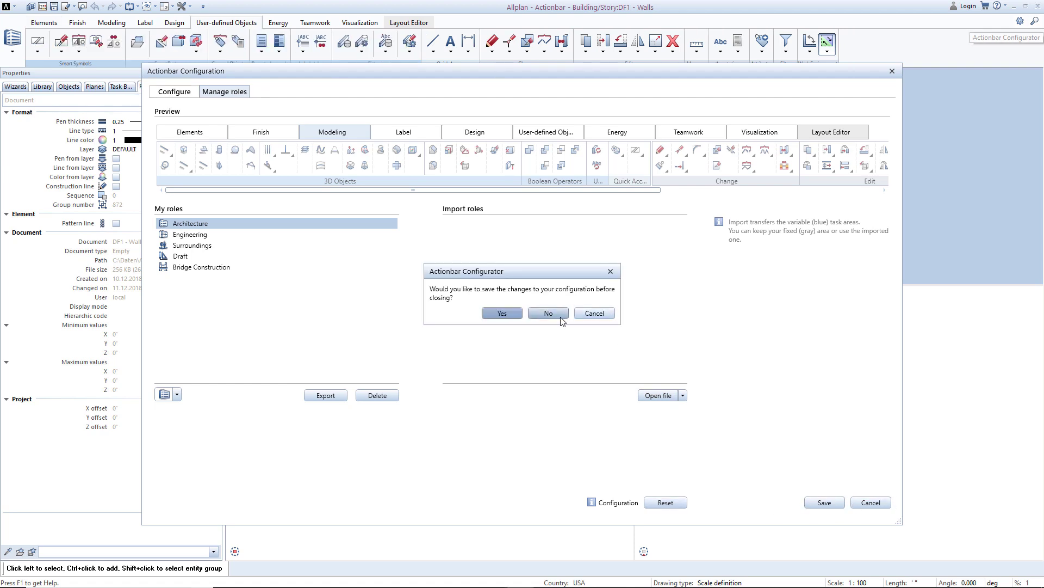
pyautogui.click(549, 313)
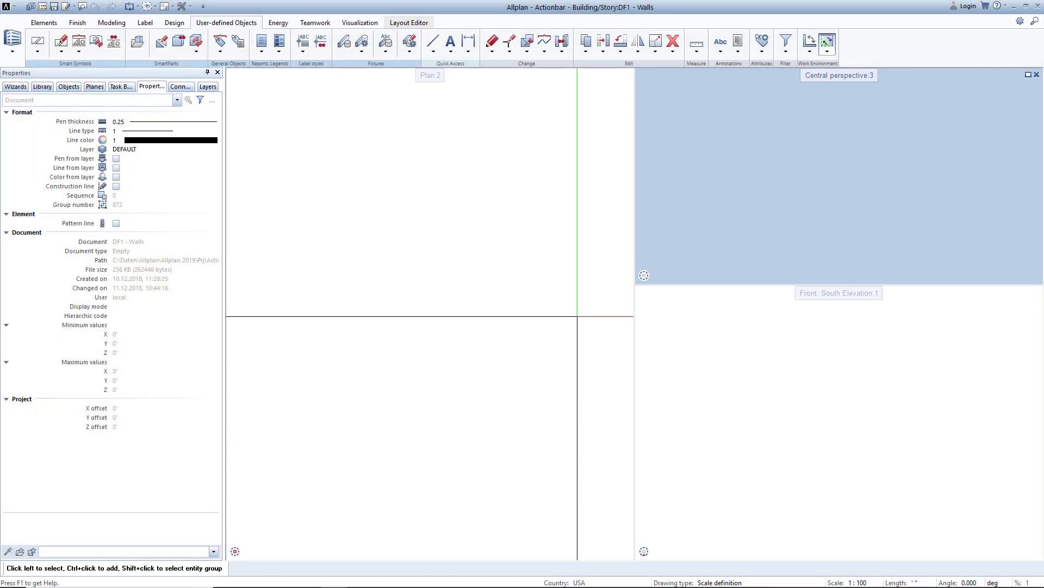
# Check the viewport toolbar and the dialog line options of the Line tool, leaving the tool without drawing a line.
pyautogui.moveTo(656, 284)
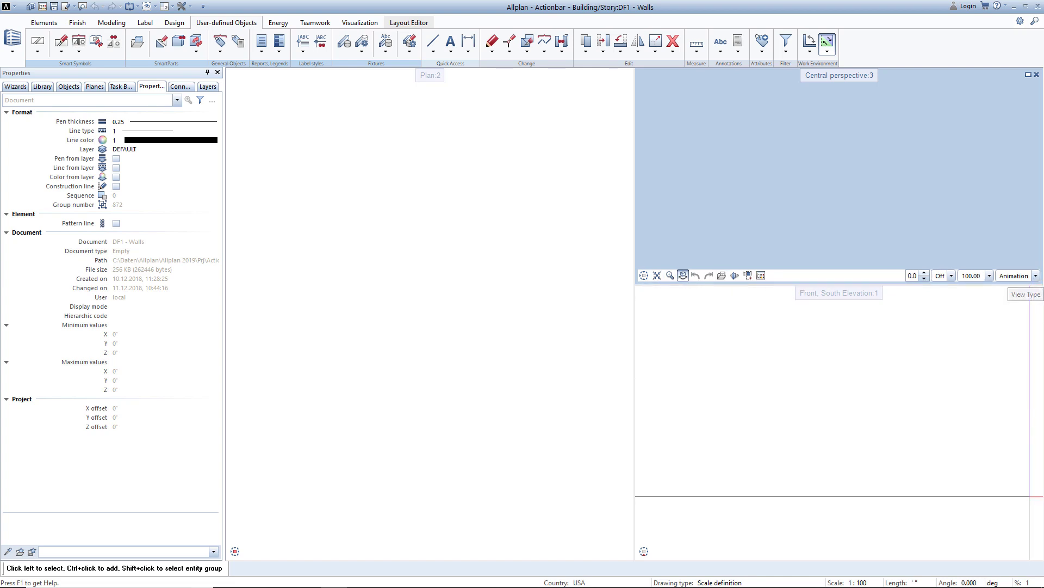
pyautogui.moveTo(1022, 554)
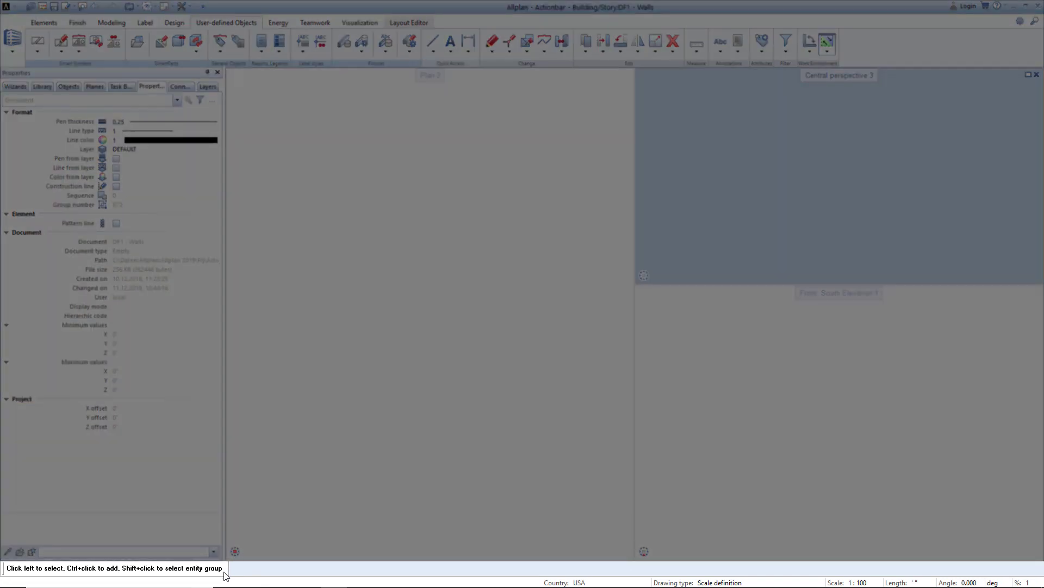
pyautogui.press('Return')
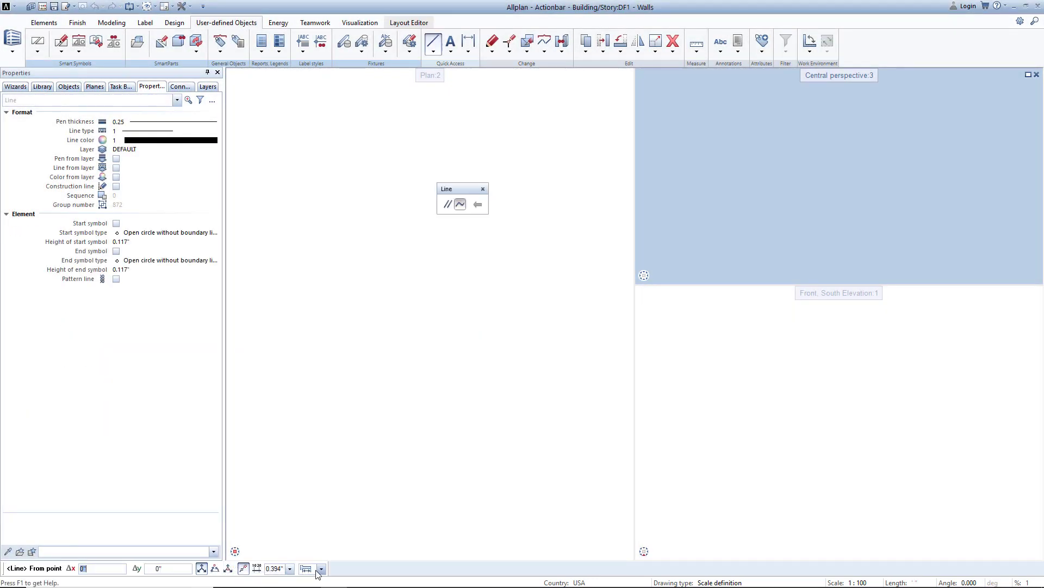
pyautogui.press('Escape')
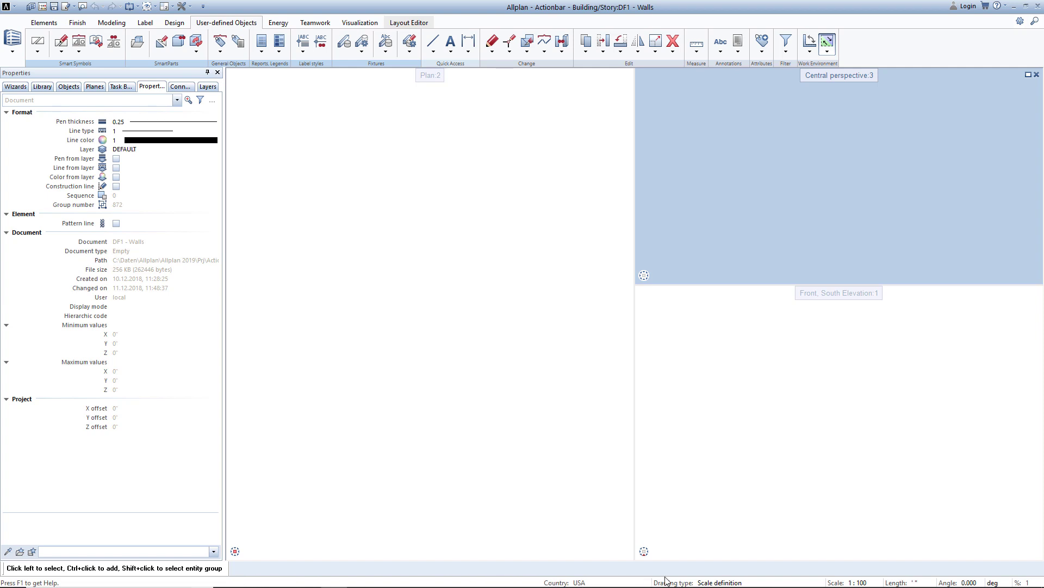
# Check the choices for drawing type, scale and length unit in the status bar, without selecting another one.
pyautogui.click(734, 583)
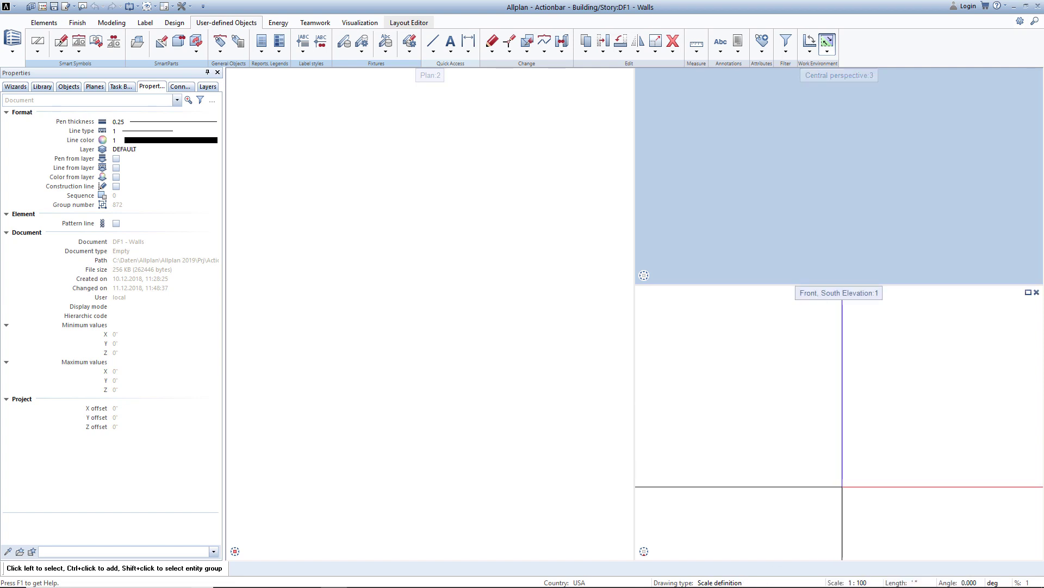
pyautogui.click(856, 583)
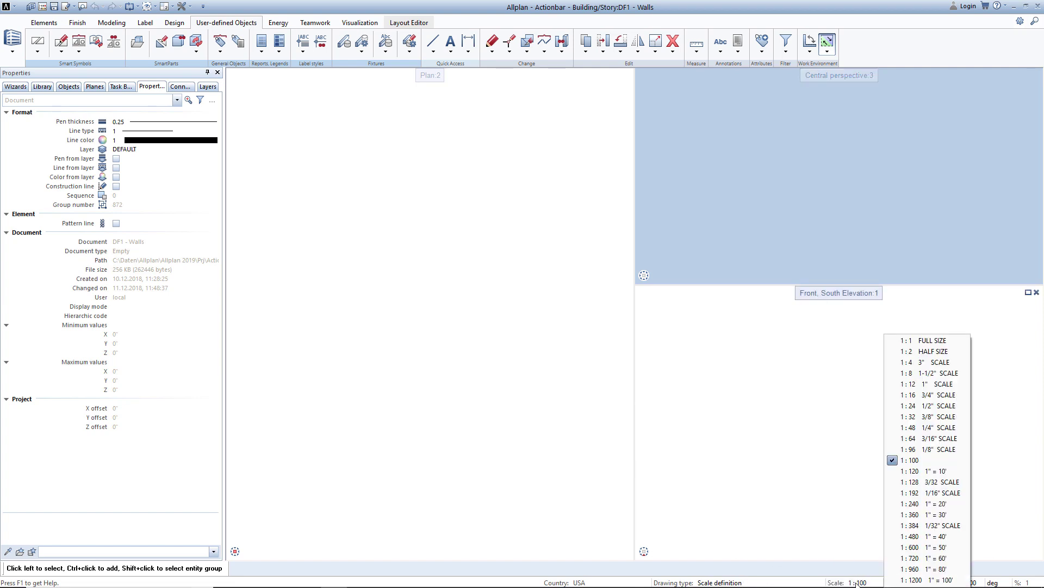
pyautogui.click(866, 505)
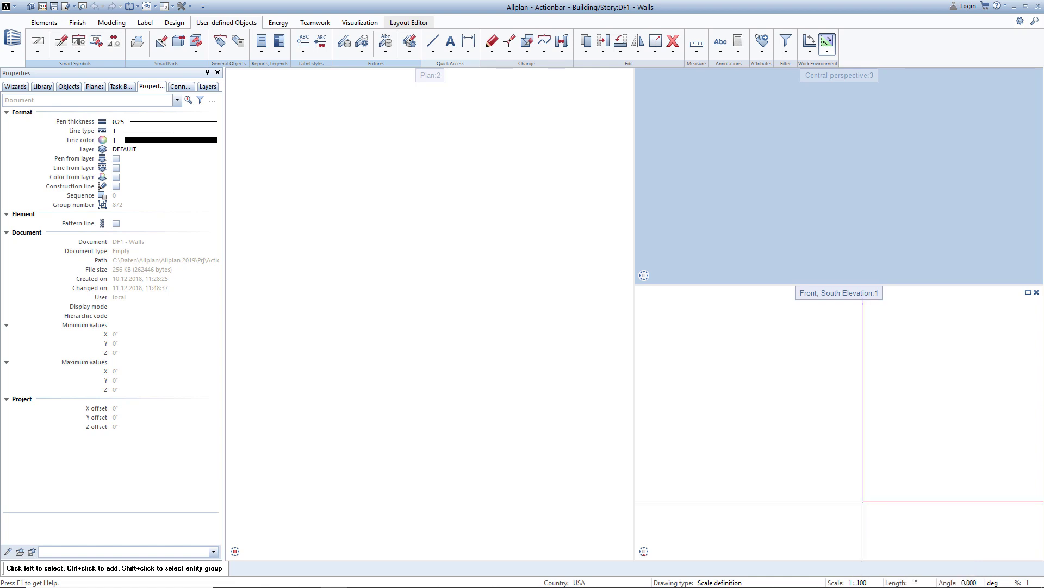
pyautogui.click(915, 582)
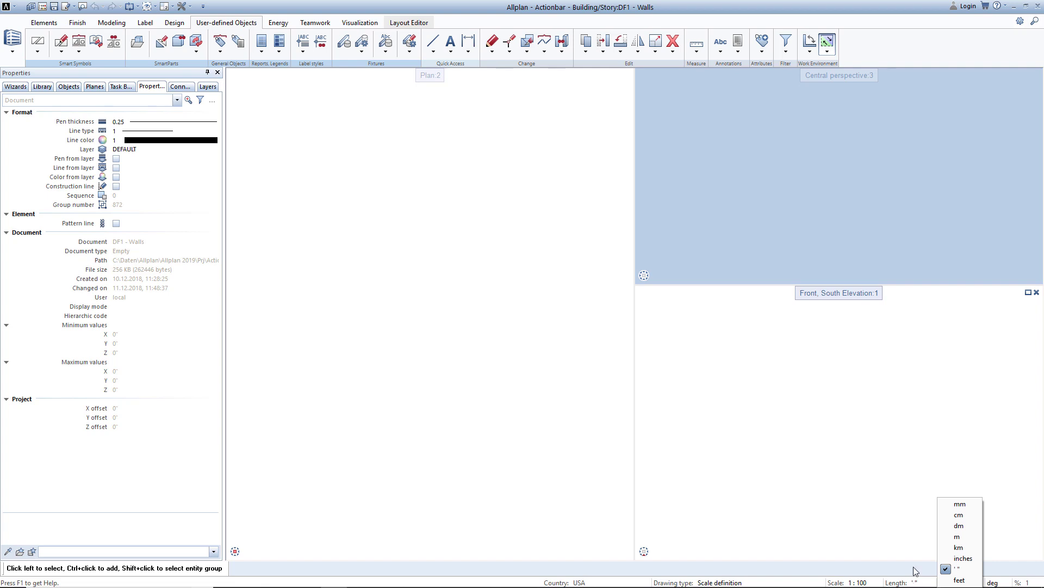
pyautogui.click(911, 492)
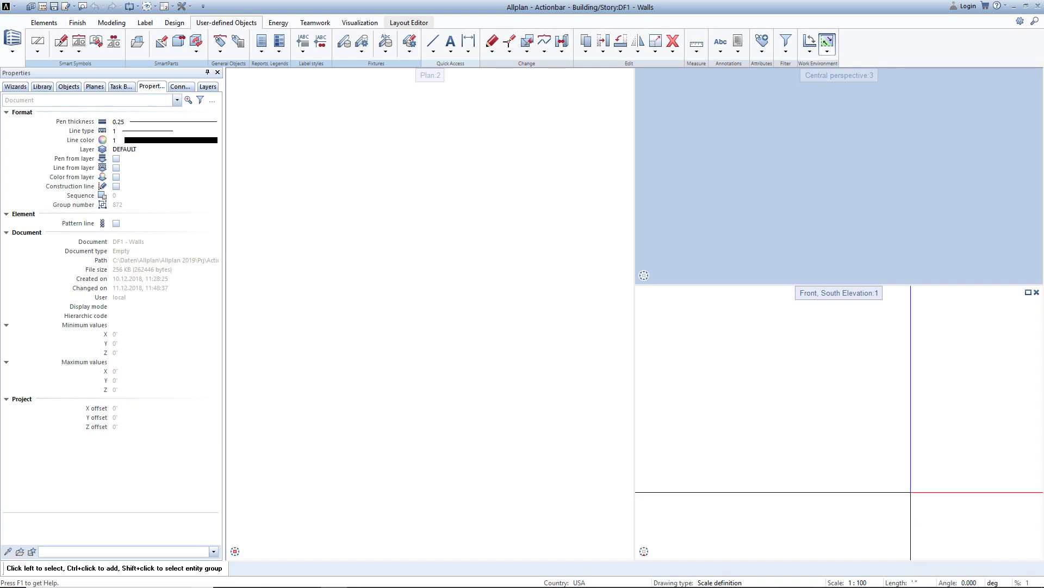
# Set the angle in the status bar to 45 degrees and reset it to 0.
pyautogui.click(973, 582)
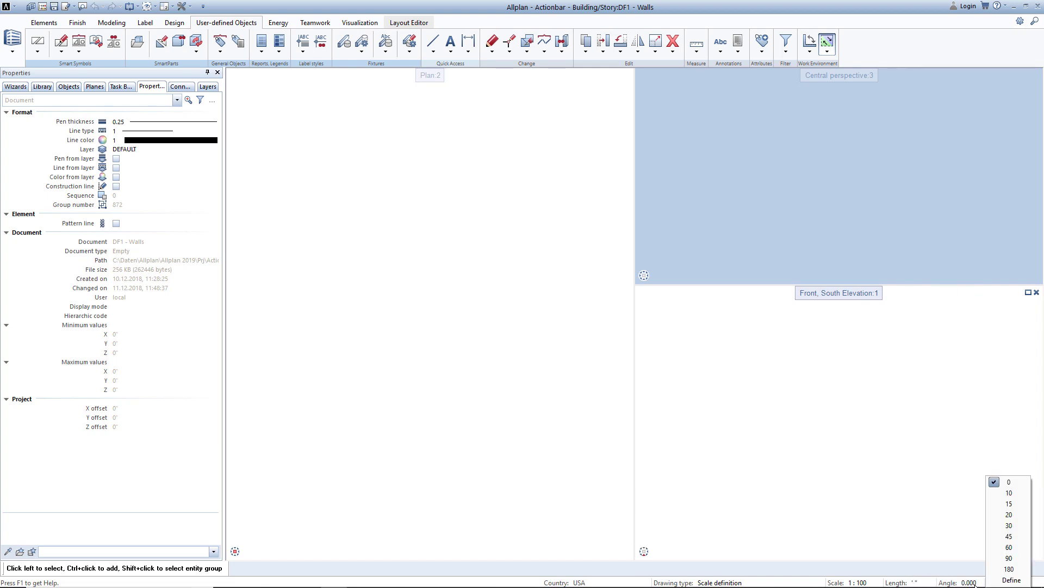
pyautogui.click(1009, 536)
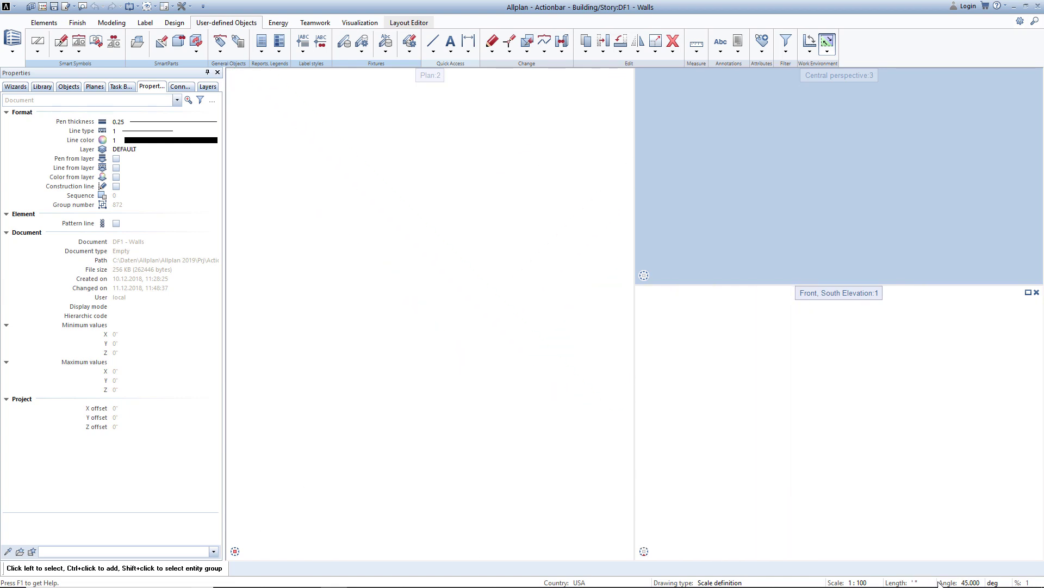
pyautogui.click(970, 582)
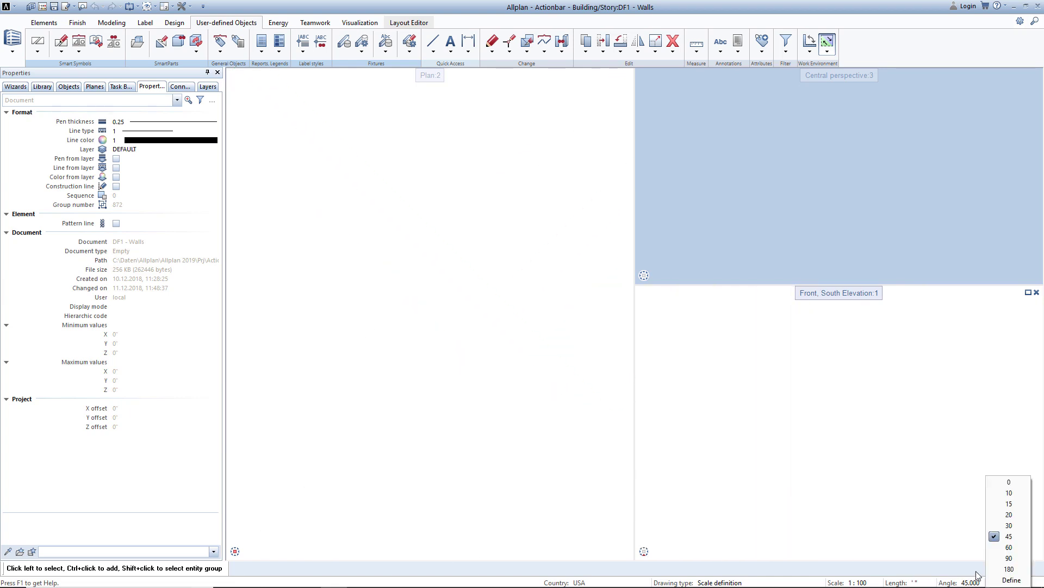
pyautogui.click(1000, 488)
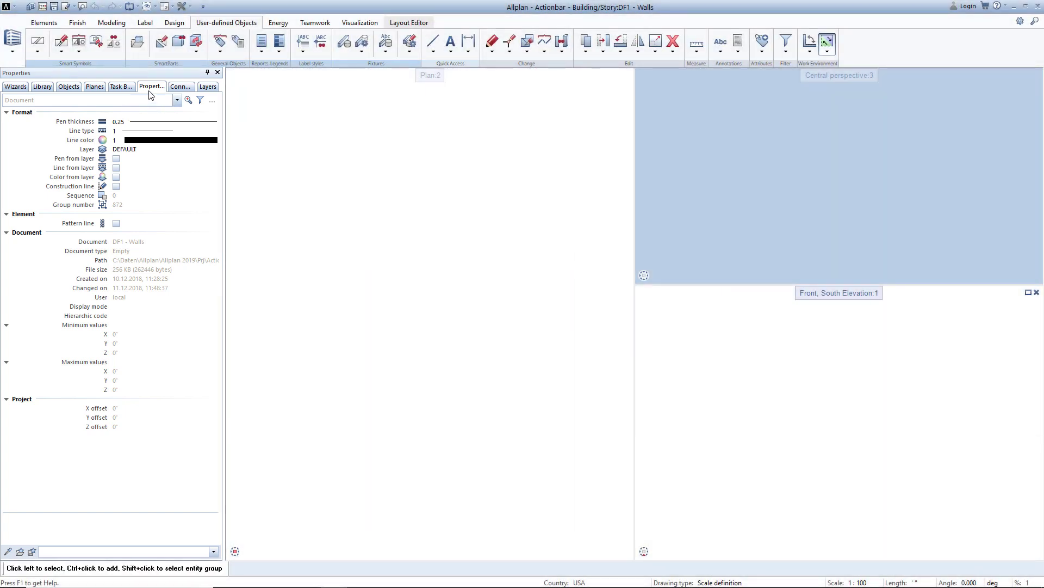
# Look through the Library, Objects and Planes palettes in turn.
pyautogui.click(48, 90)
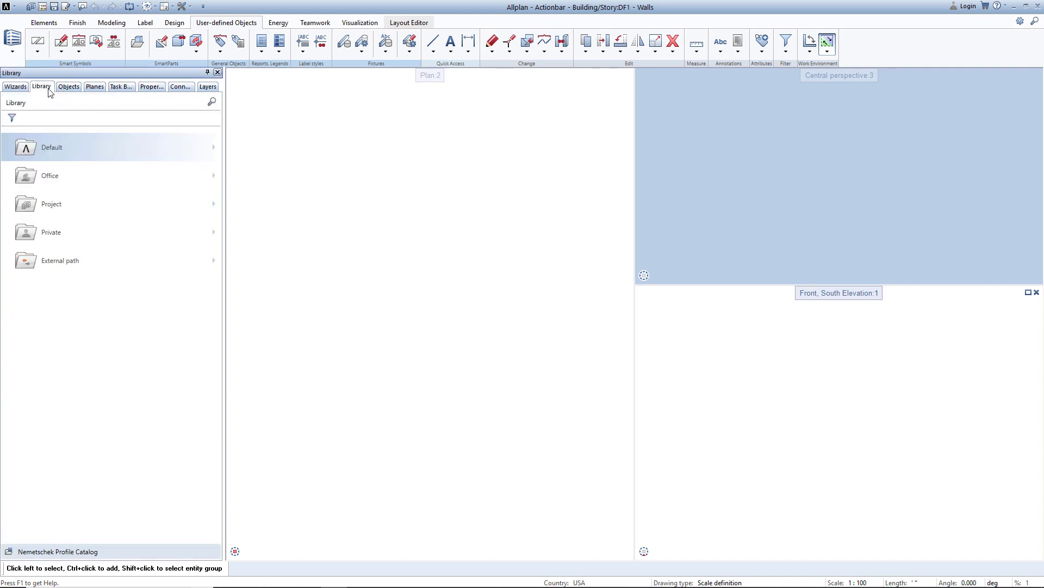
pyautogui.click(64, 89)
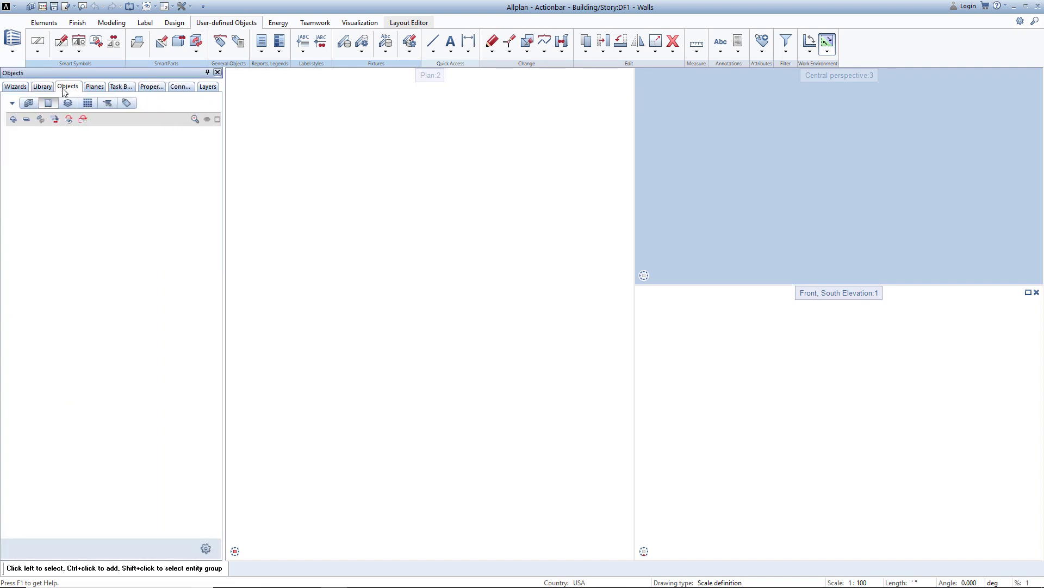
pyautogui.click(90, 88)
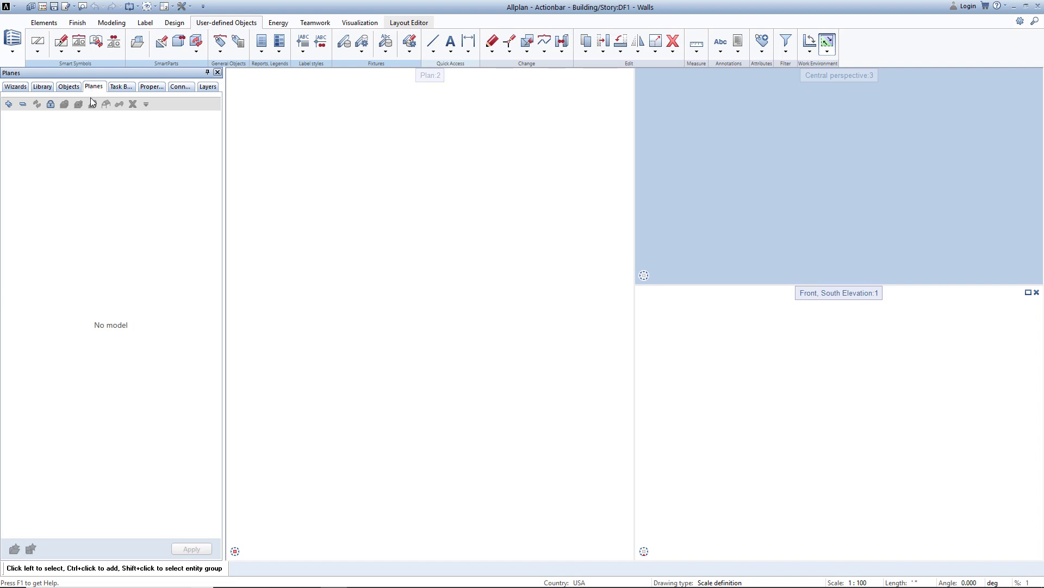
# Dock the Planes palette separately on the opposite side of the workspace and switch its auto-hide on and off.
pyautogui.moveTo(91, 87); pyautogui.dragTo(1021, 317)
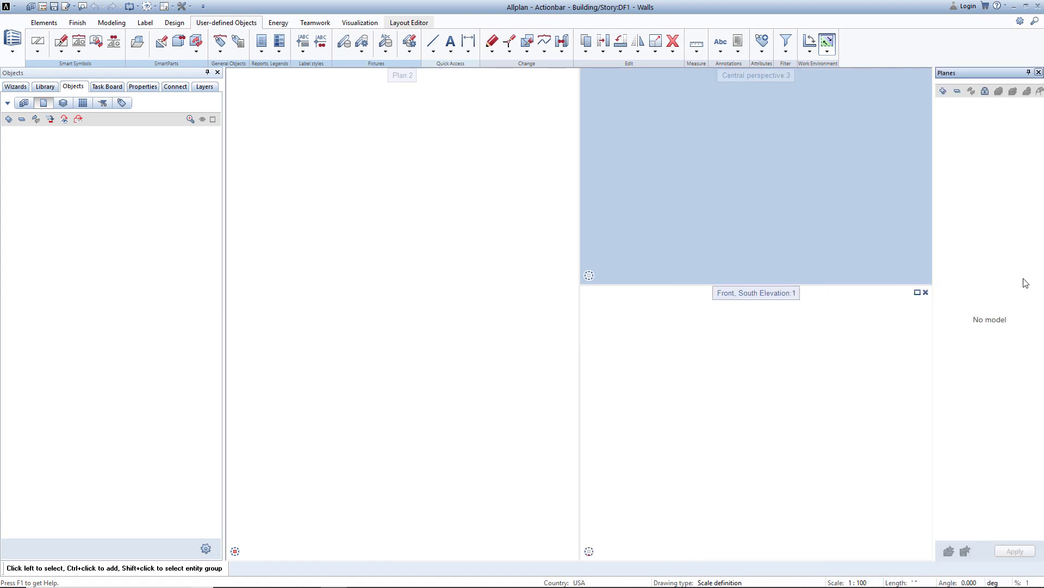
pyautogui.click(1028, 73)
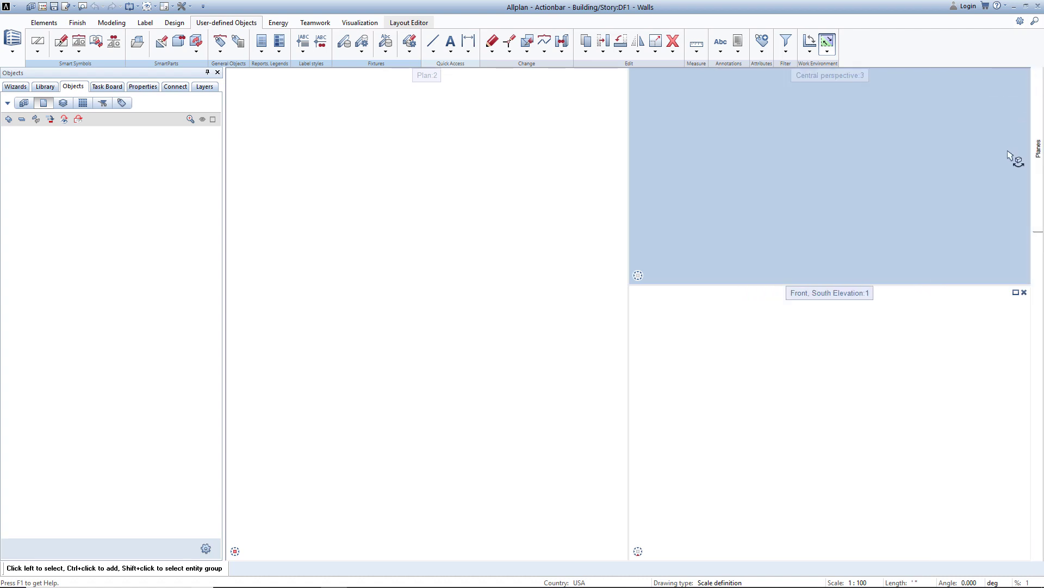
pyautogui.moveTo(1043, 115)
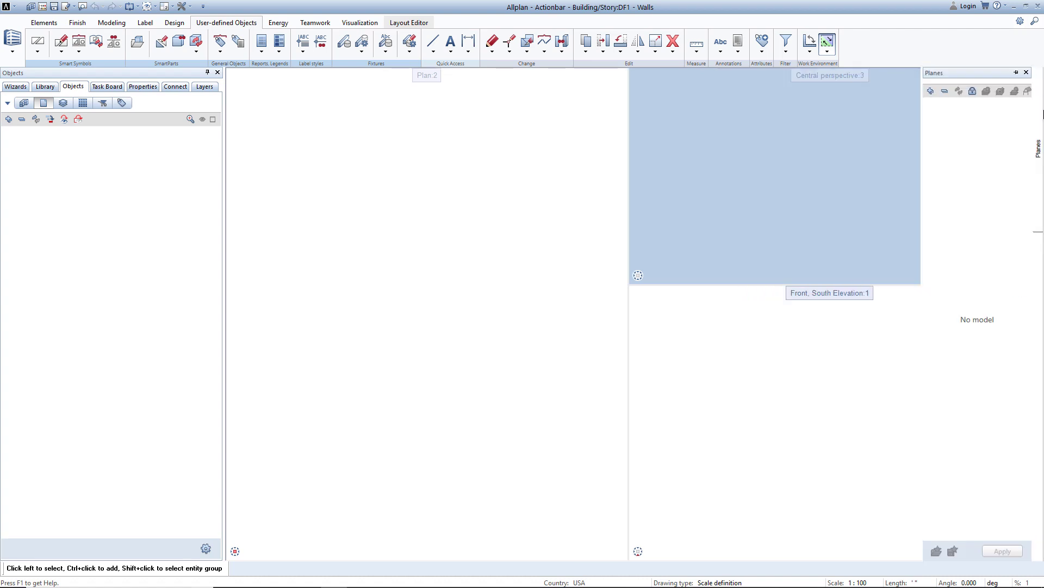
pyautogui.click(1016, 72)
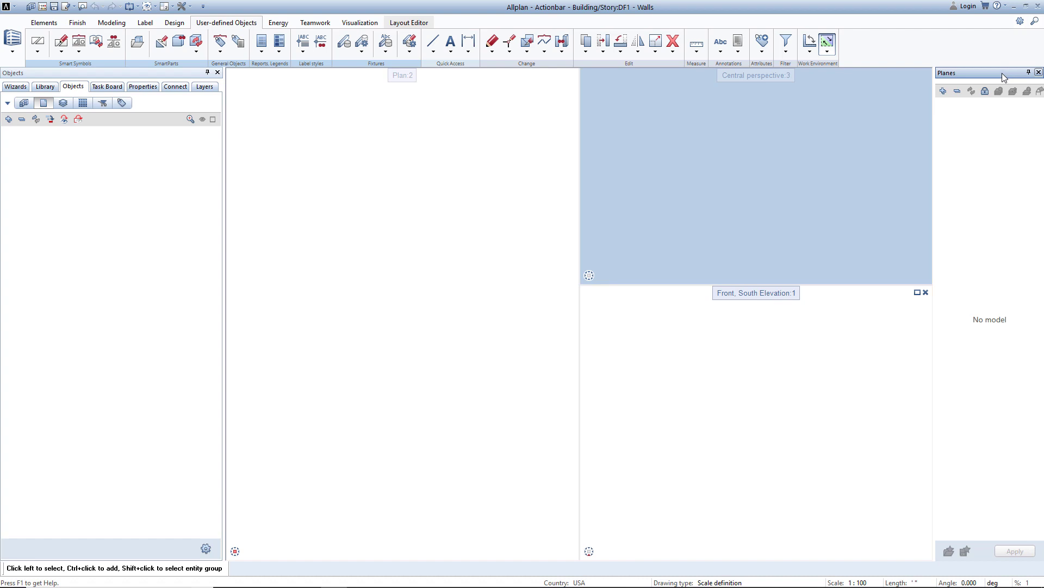
# Return the Planes palette to the palette group, move the whole group to the second monitor and dock it back beside the viewports.
pyautogui.moveTo(1002, 73); pyautogui.dragTo(115, 316)
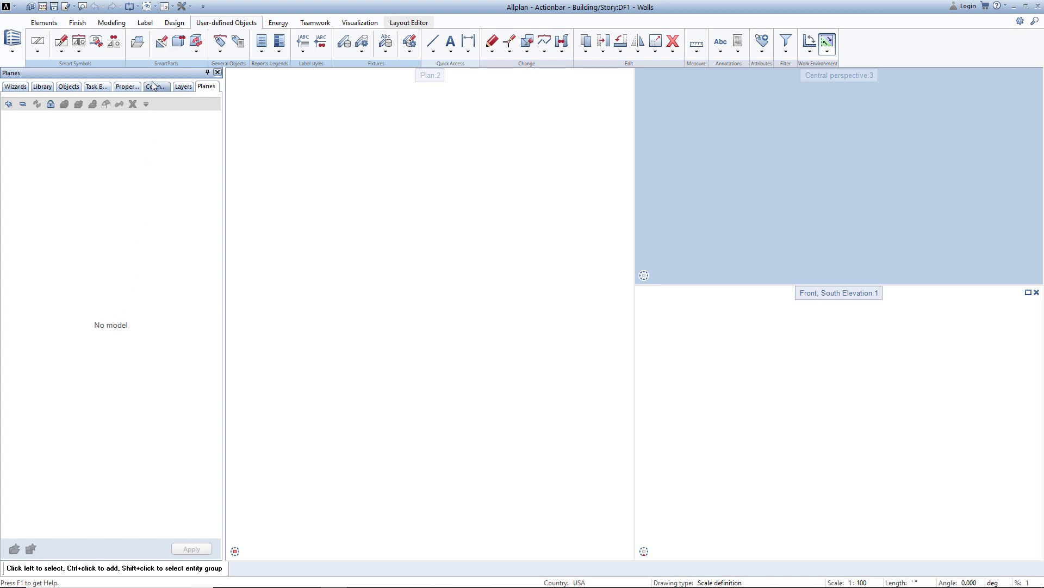
pyautogui.moveTo(154, 82); pyautogui.dragTo(176, 118)
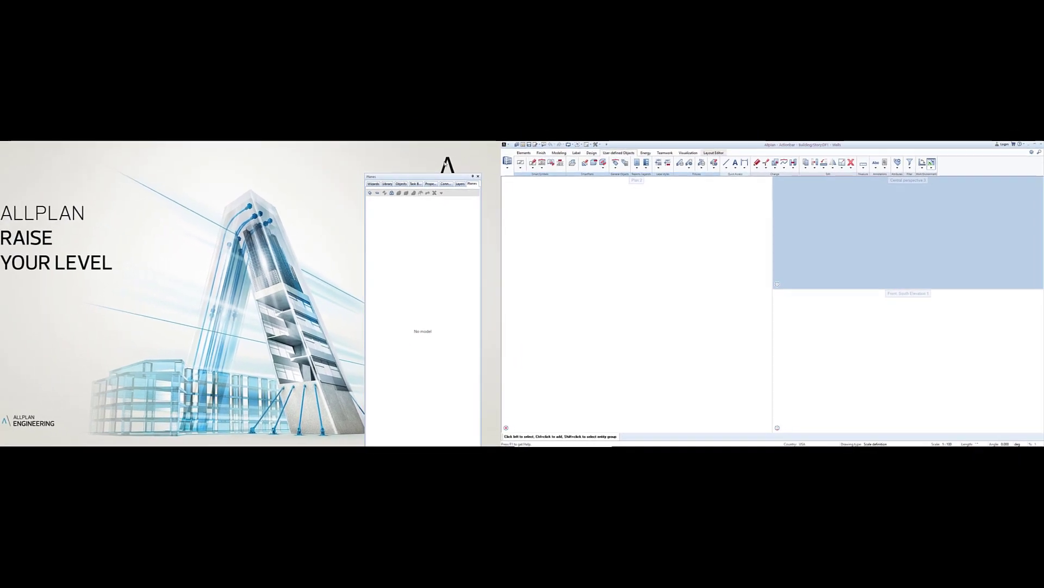
pyautogui.moveTo(445, 164); pyautogui.dragTo(395, 305)
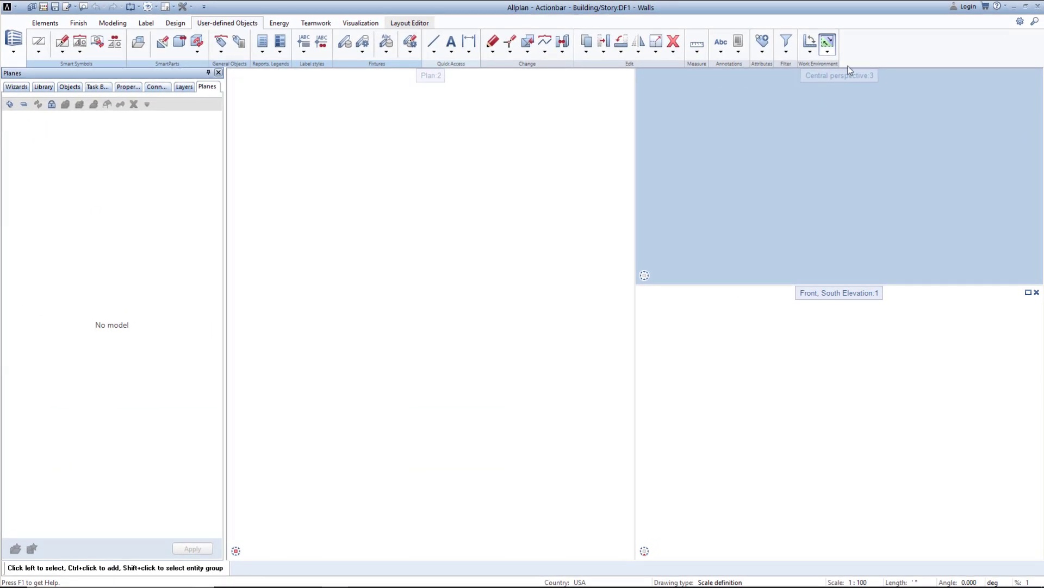
# Examine the Actionbar display options and the Undo shortcut key in the Customize User Interface dialog, and close it.
pyautogui.rightClick(877, 58)
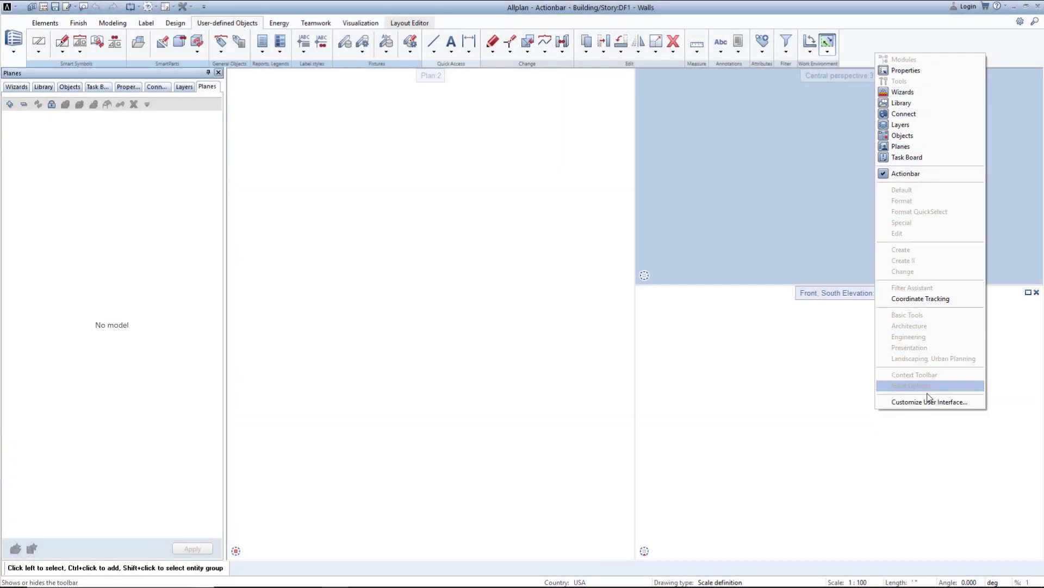
pyautogui.click(930, 403)
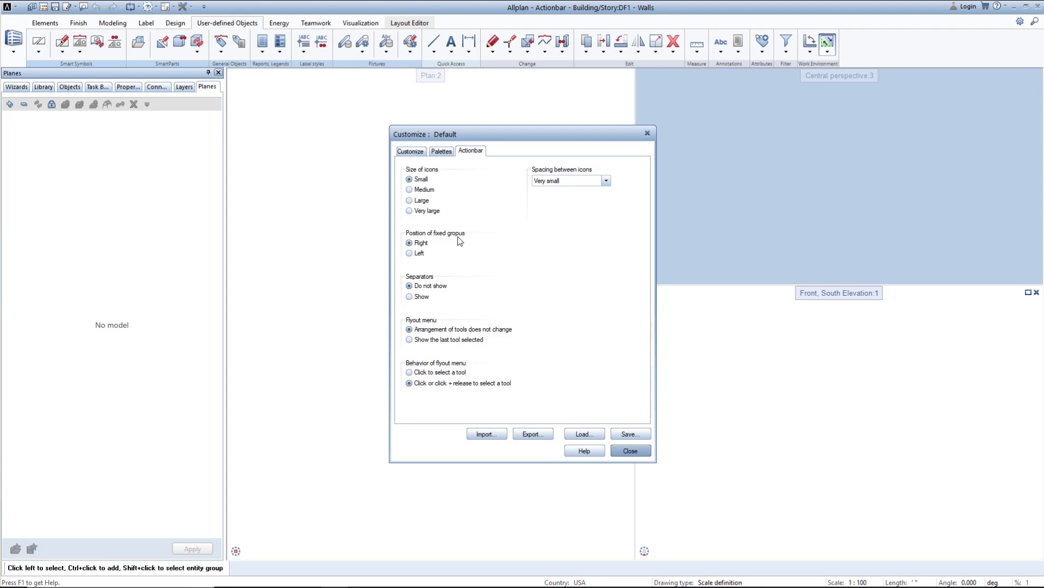
pyautogui.click(423, 157)
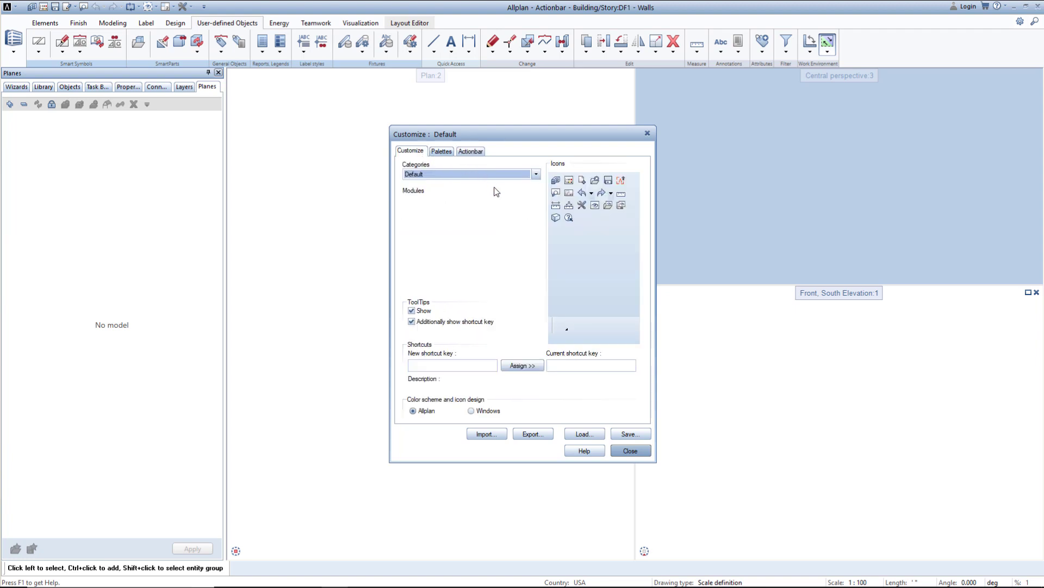
pyautogui.click(582, 191)
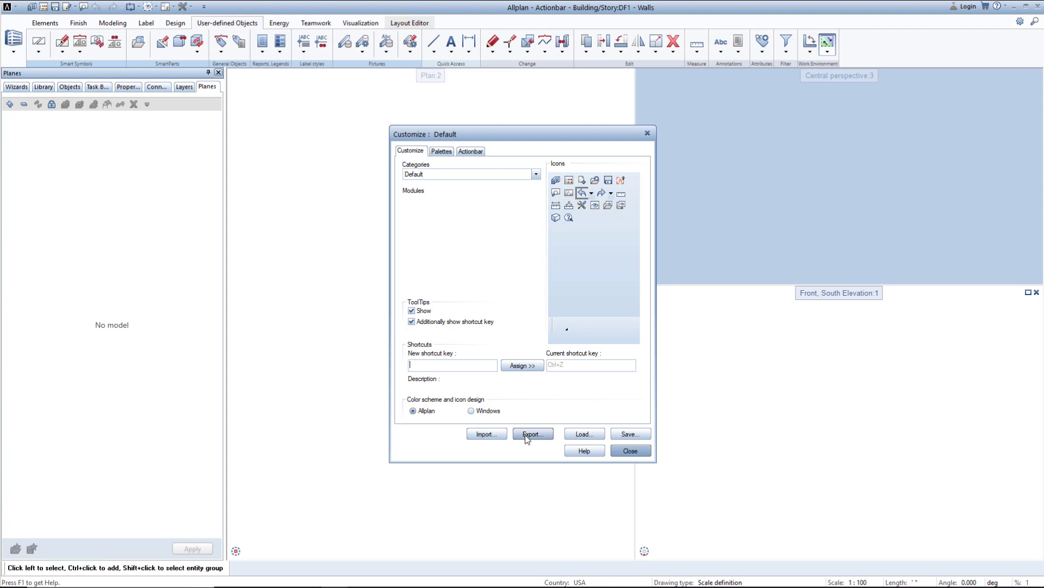
pyautogui.click(630, 451)
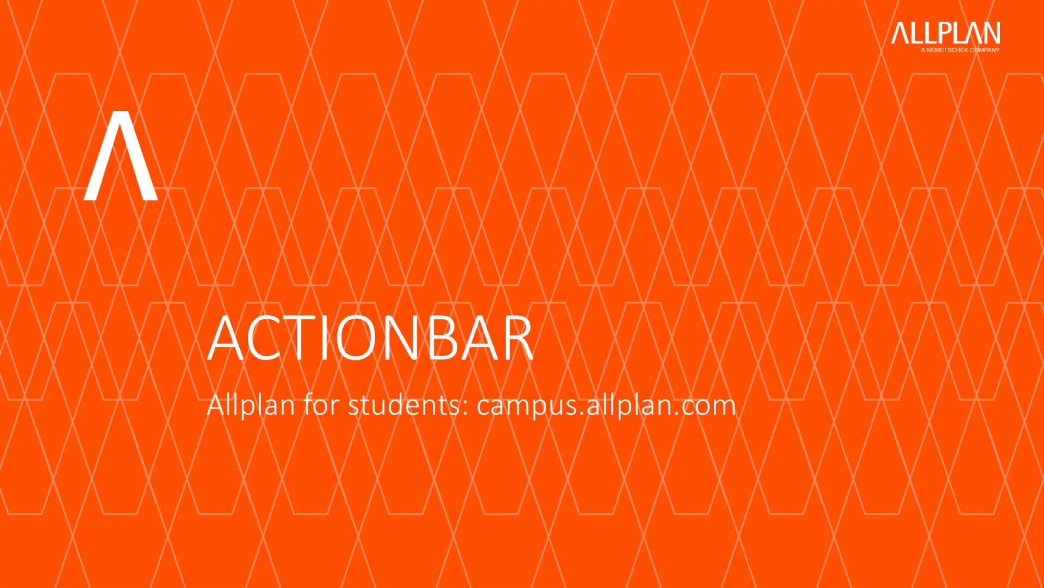